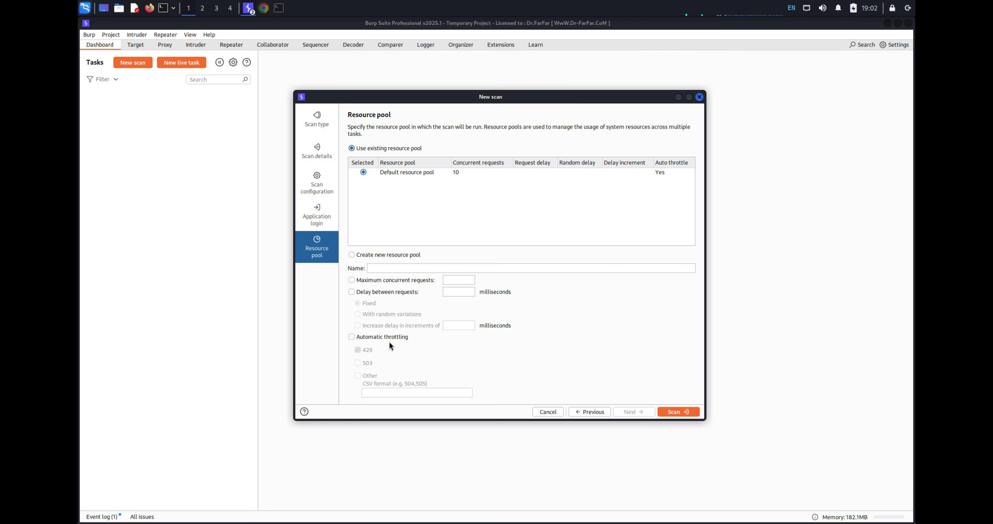
Start the scan with the default resource pool and show its audit items in an enlarged list
click(678, 412)
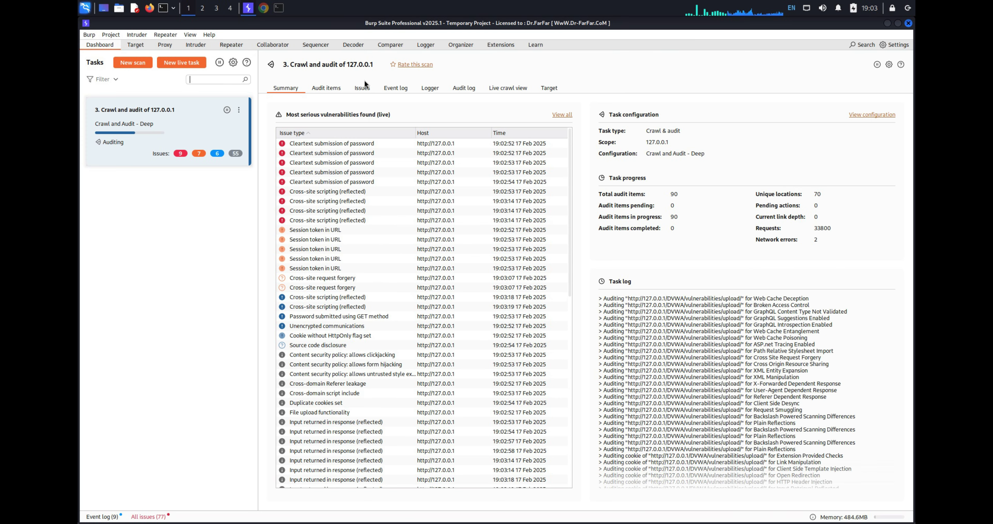
click(338, 87)
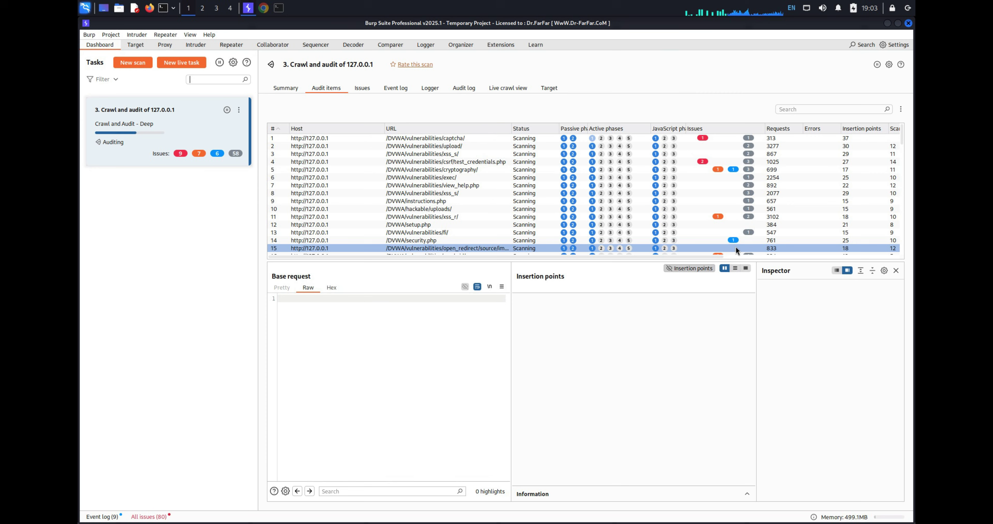
drag(702, 259, 701, 378)
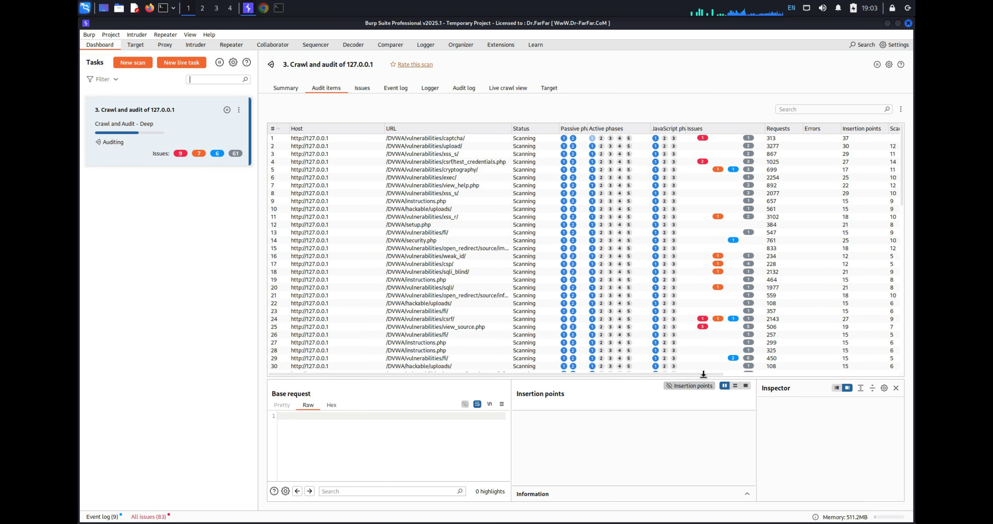
Examine the base request of the /DVWA/vulnerabilities/xss_r/ audit item
click(719, 218)
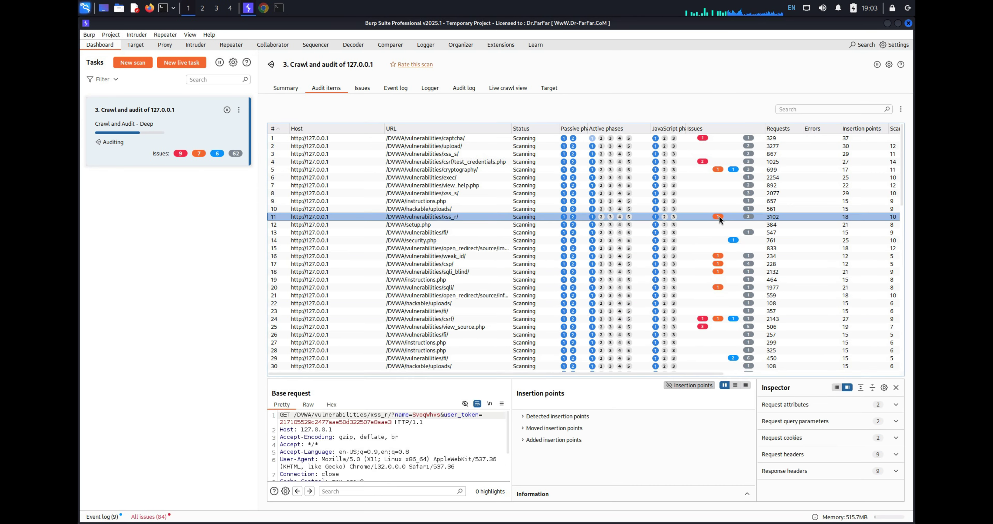
click(295, 403)
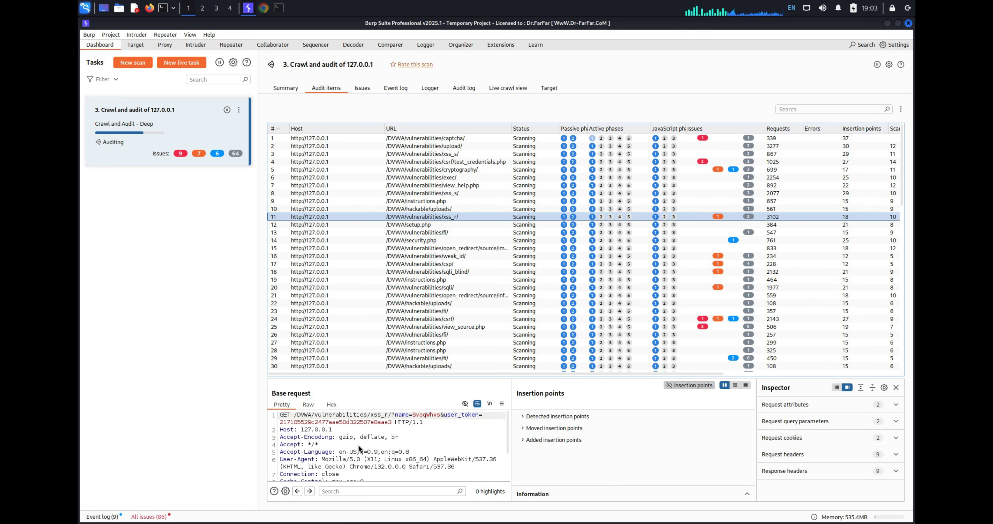
scroll(322, 436, down, 2)
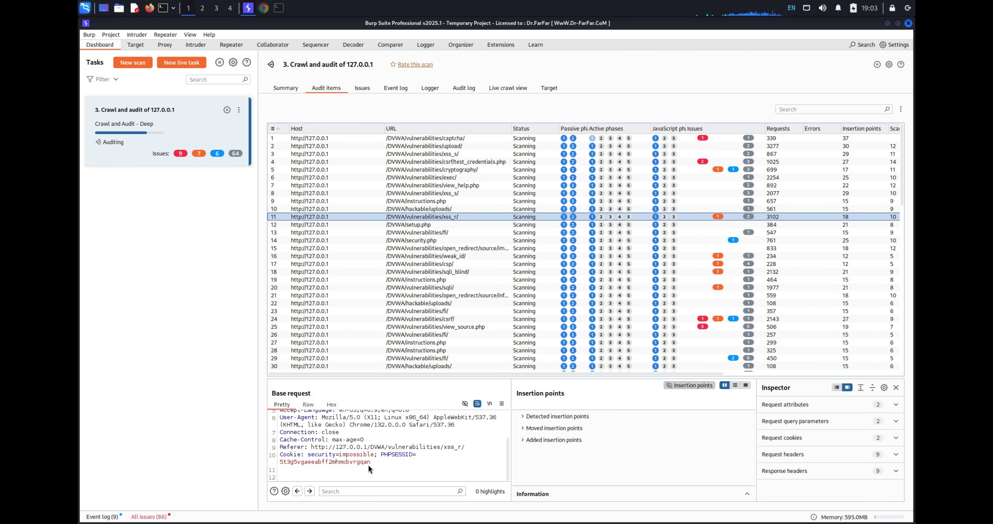
scroll(393, 466, up, 2)
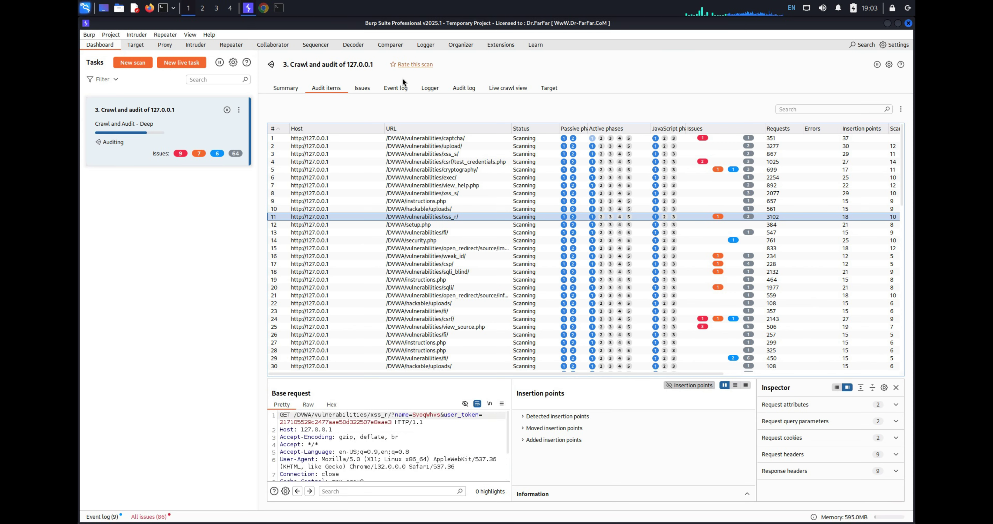
Examine the full base request of the /DVWA/vulnerabilities/csrf/test_credentials.php audit item in an enlarged request view
click(655, 162)
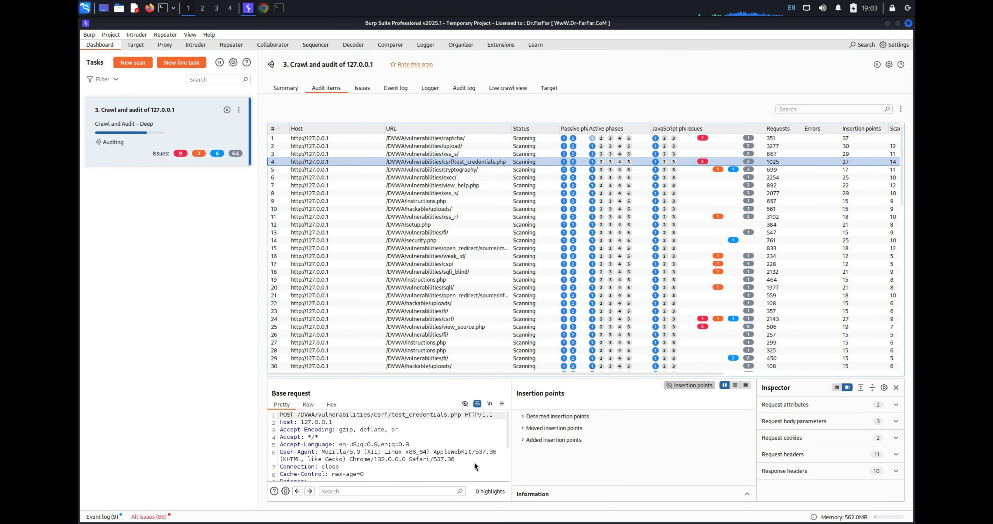
drag(434, 459, 272, 417)
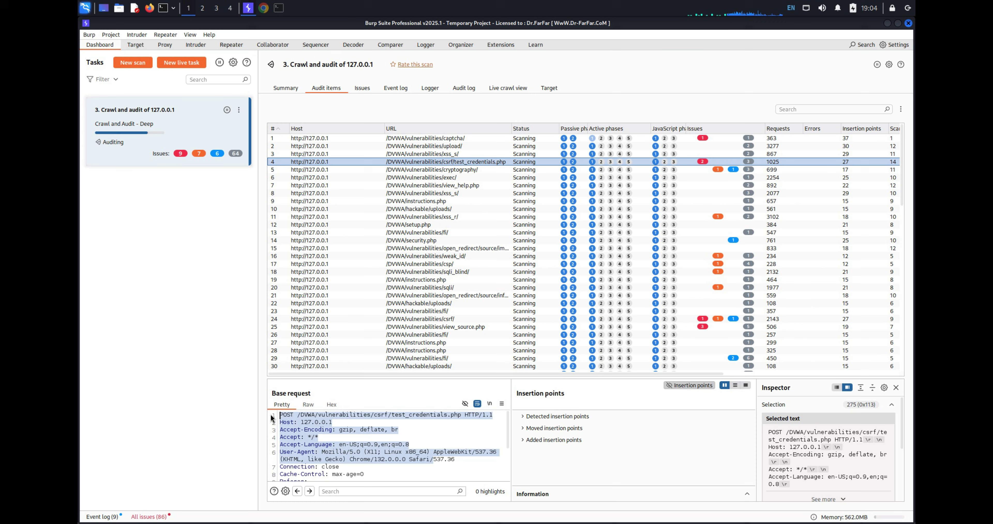
drag(402, 377, 416, 174)
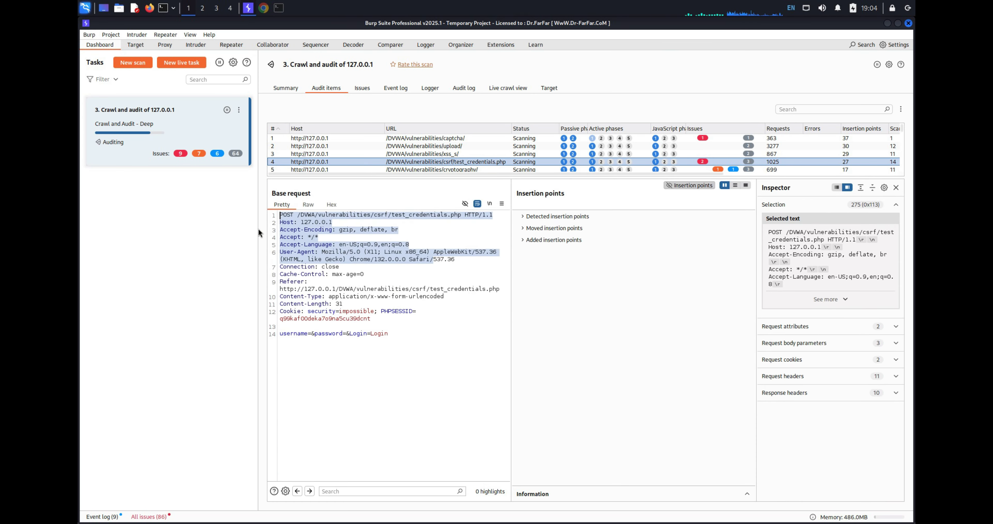
drag(257, 229, 181, 231)
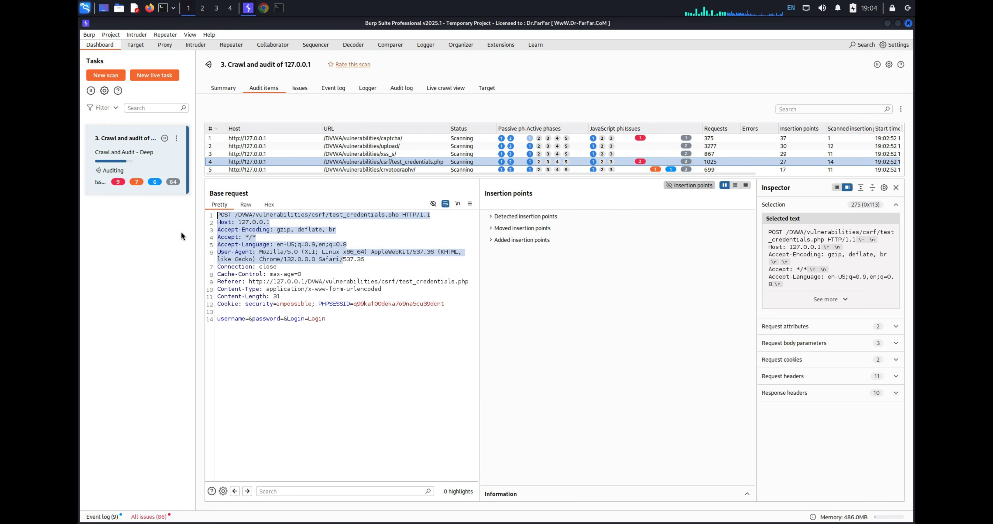
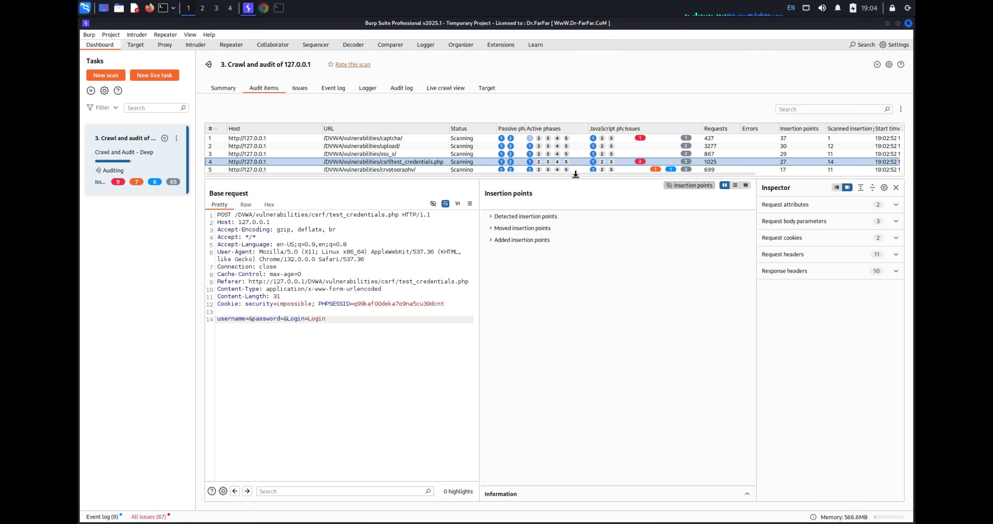
drag(576, 175, 572, 390)
Open the scan's Backup file issue for /DVWA/config/config.inc.php.dist and read its remediation advice
click(303, 88)
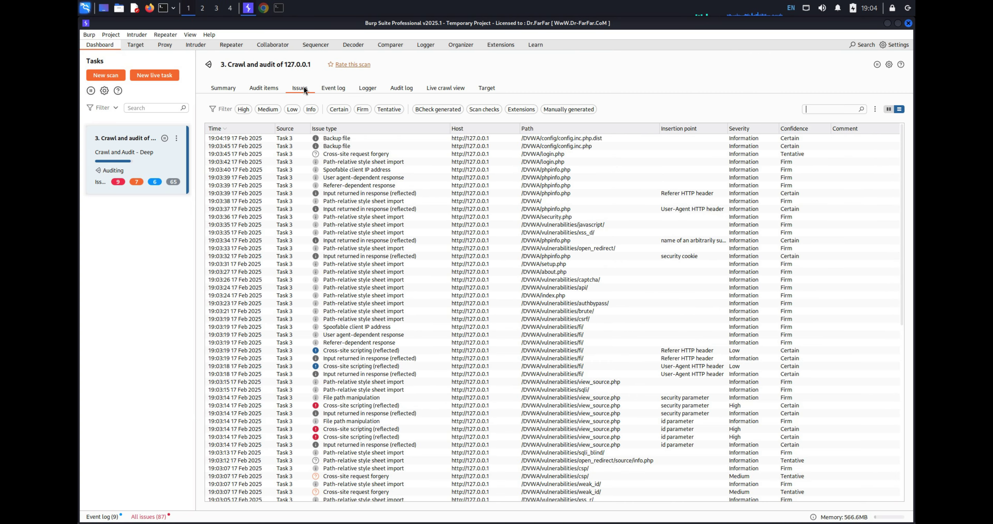
click(349, 138)
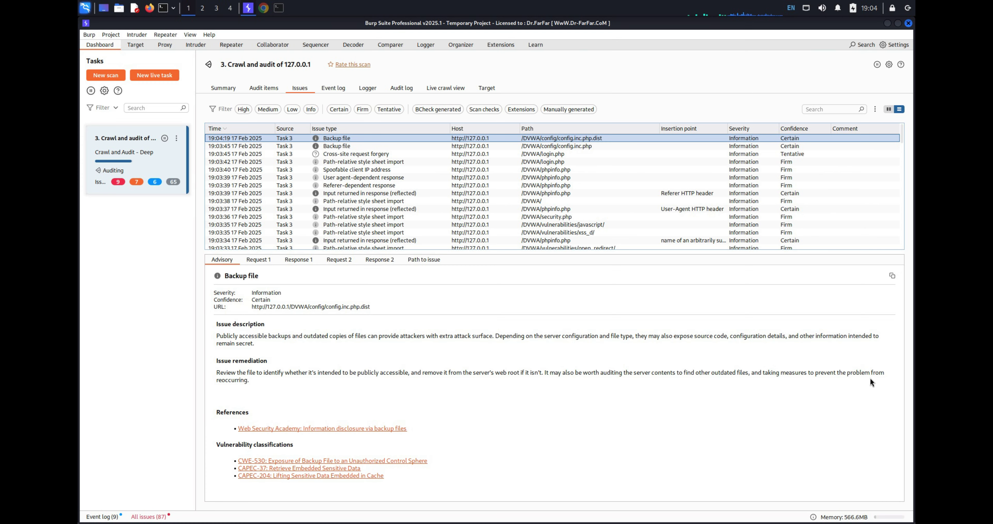
drag(229, 371, 246, 376)
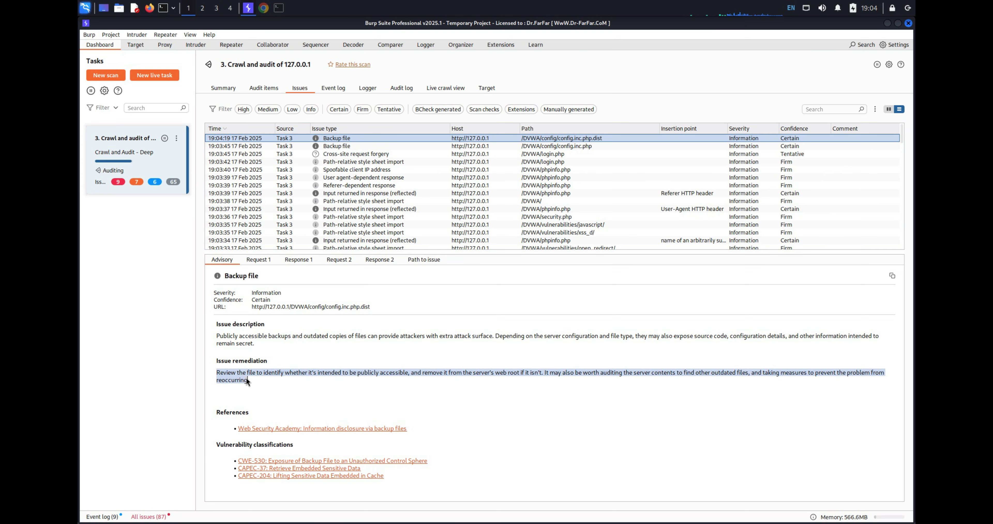
click(266, 413)
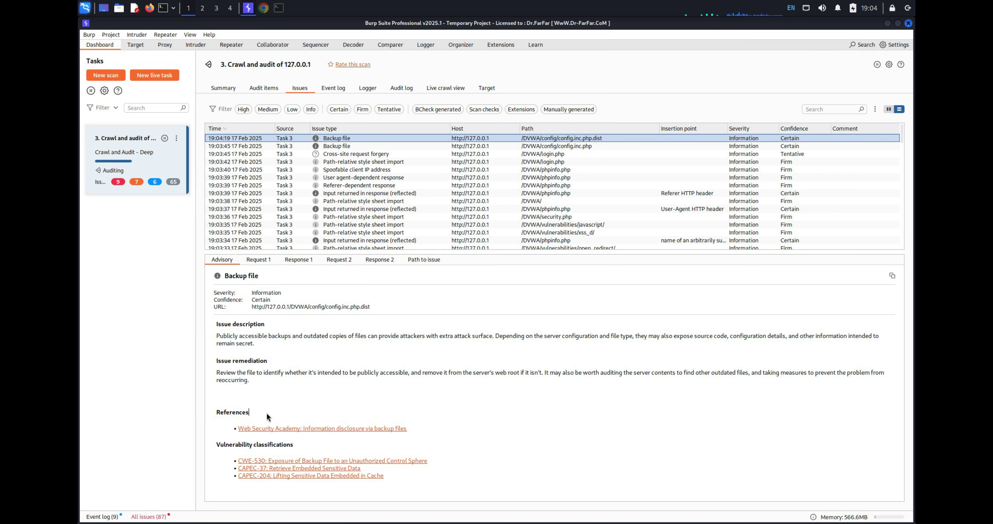
Open the issue's CWE-530 classification in the browser and read its Description and Modes of Introduction sections
click(283, 461)
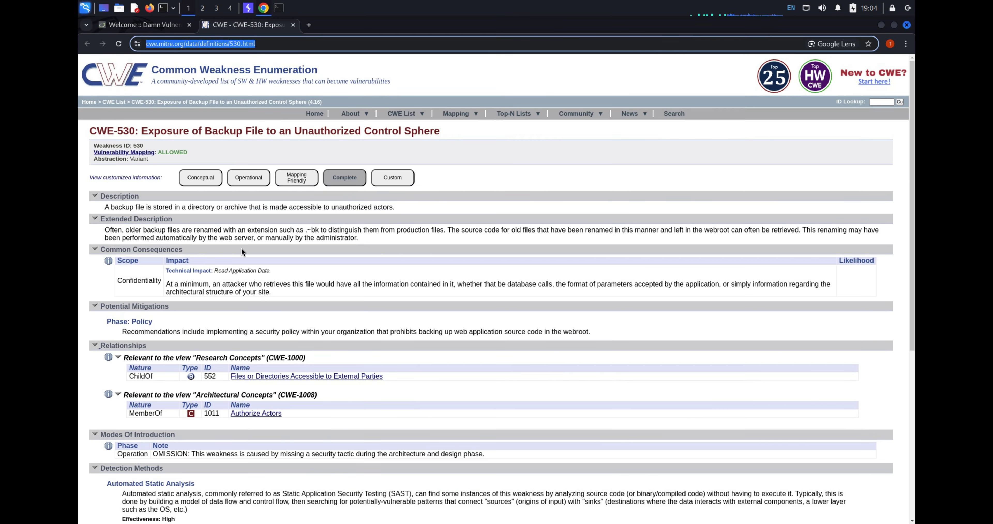
drag(397, 212, 102, 211)
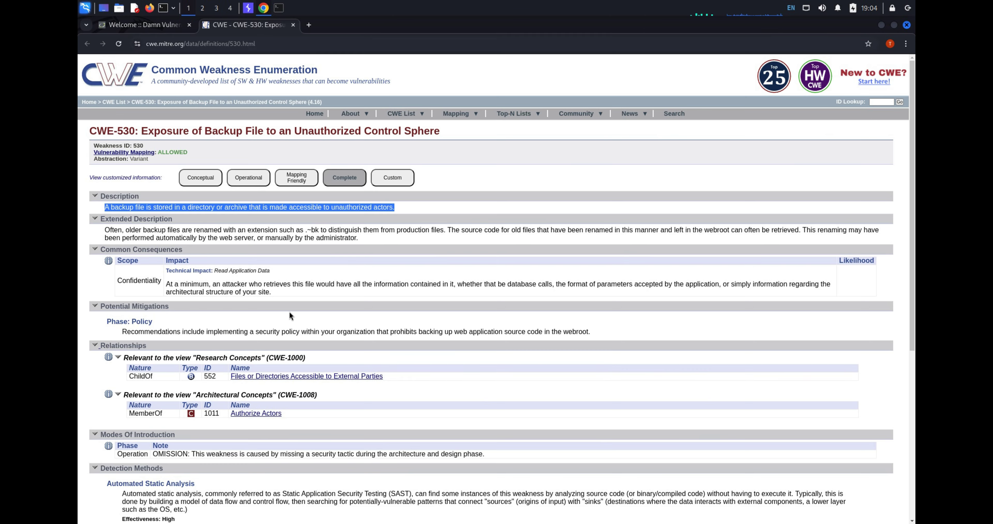
scroll(305, 306, down, 5)
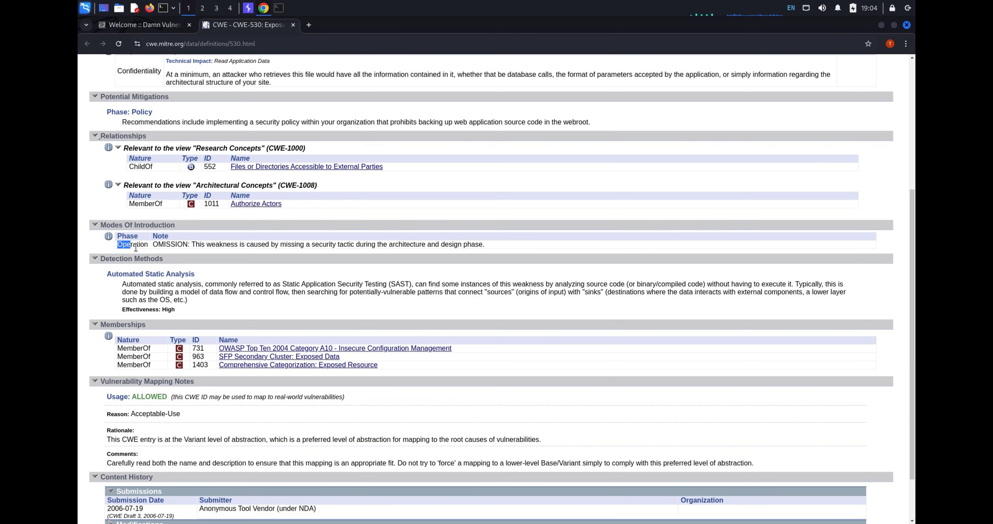
drag(136, 247, 431, 248)
scroll(121, 271, down, 2)
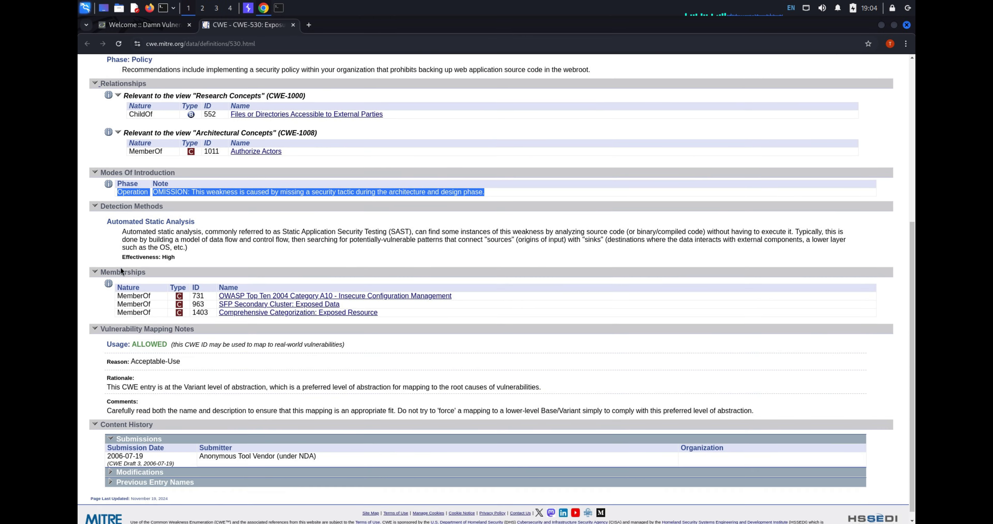
Copy the Automated Static Analysis detection method from the CWE-530 page into a new Mousepad document
mouse_move(107, 221)
mouse_down()
mouse_move(277, 239)
mouse_move(254, 253)
mouse_move(175, 257)
mouse_move(103, 224)
mouse_up()
key(ctrl+c)
click(188, 265)
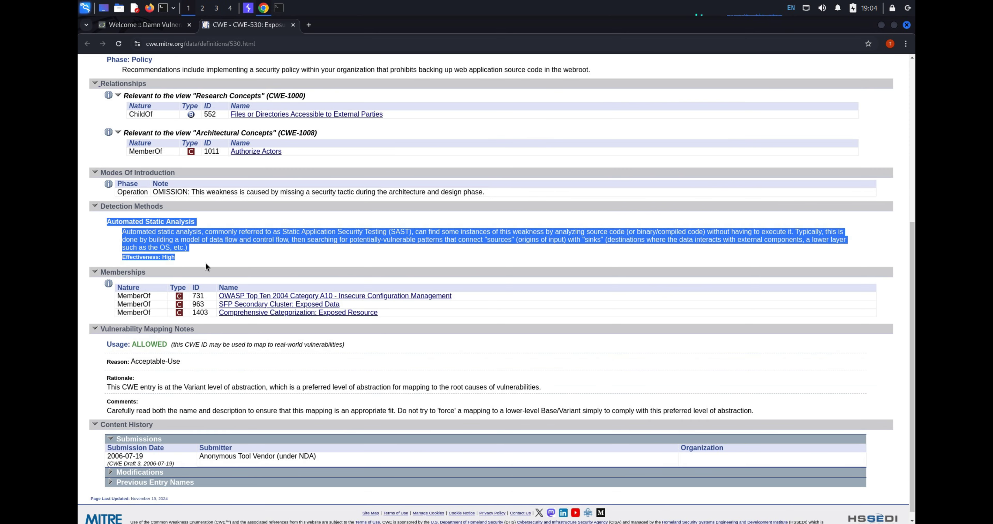
key(super)
text(mou)
key(Return)
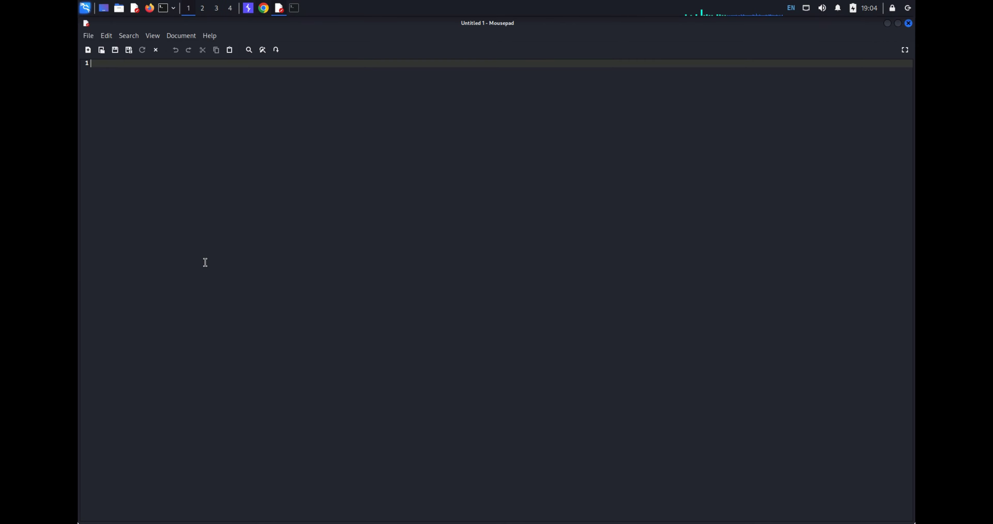
key(ctrl+v)
Append the recommendation under CWE-530's Potential Mitigations to the Mousepad notes, followed by blank lines
key(alt+Tab)
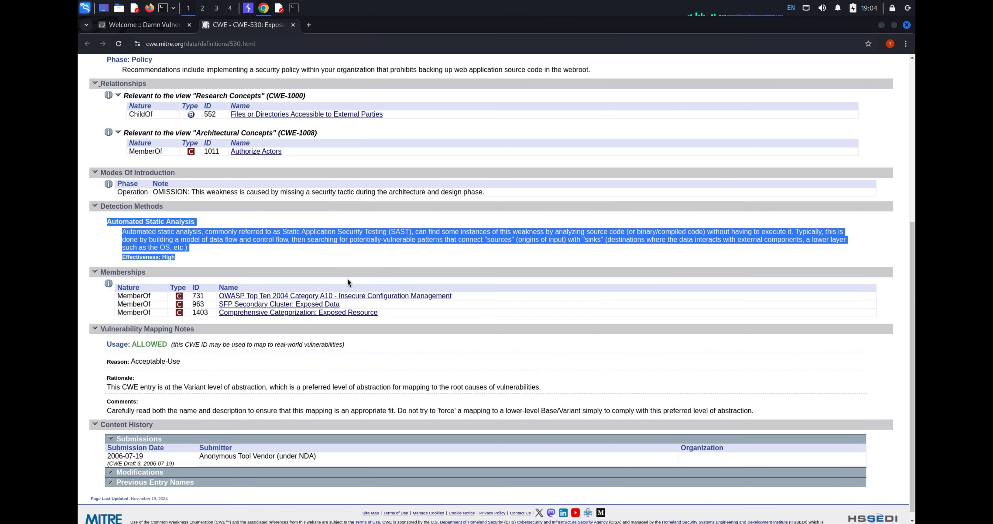
scroll(249, 272, up, 6)
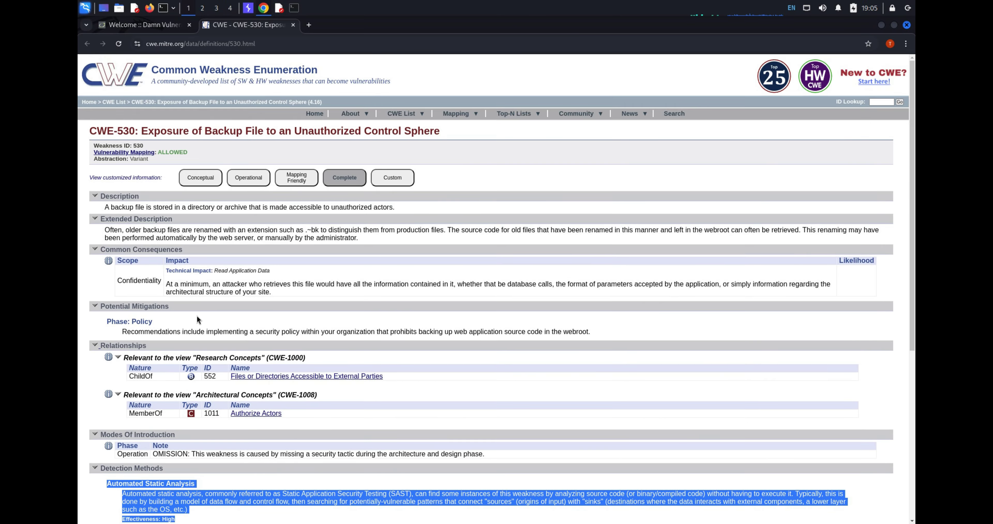
drag(117, 333, 578, 341)
key(ctrl+c)
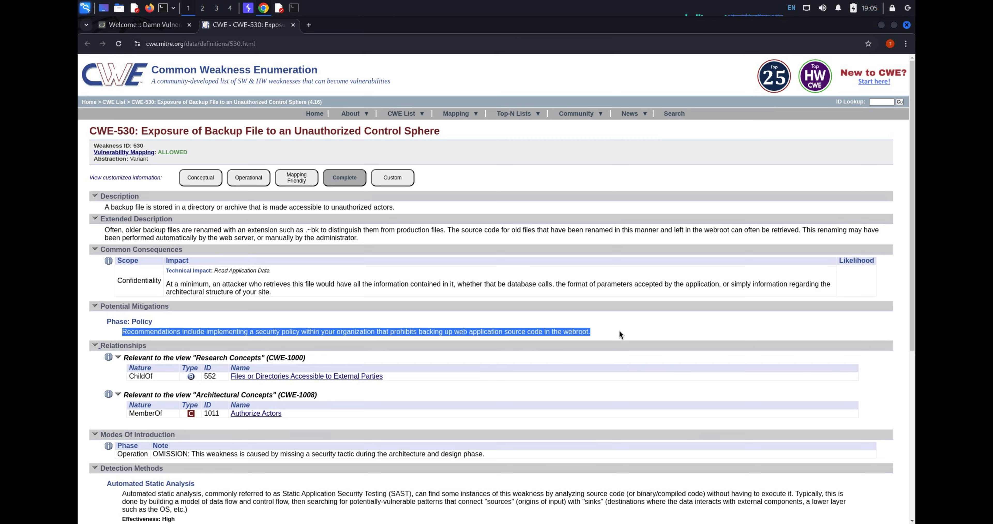
key(alt+Tab)
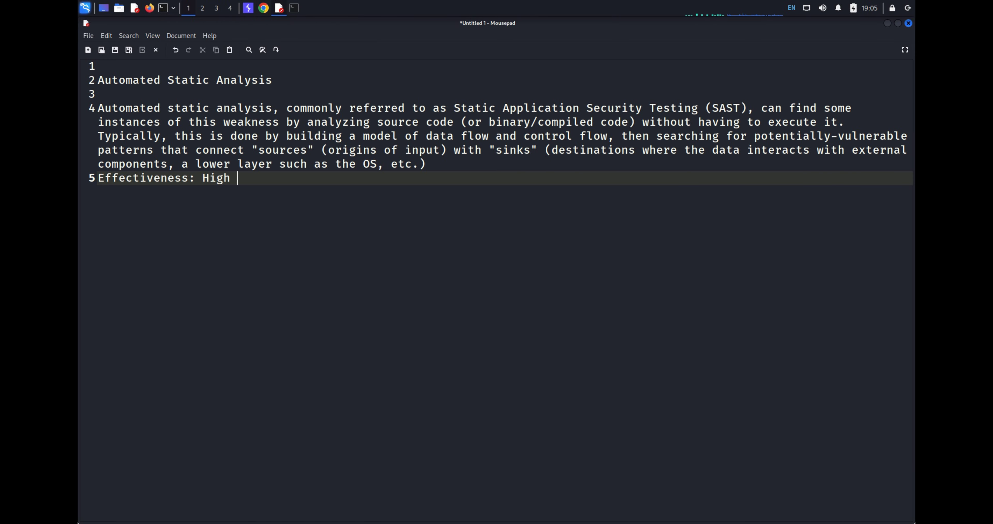
key(ctrl+v)
key(Return)
Return to the browser and close the CWE-530 page, leaving the DVWA page open
key(alt+Tab)
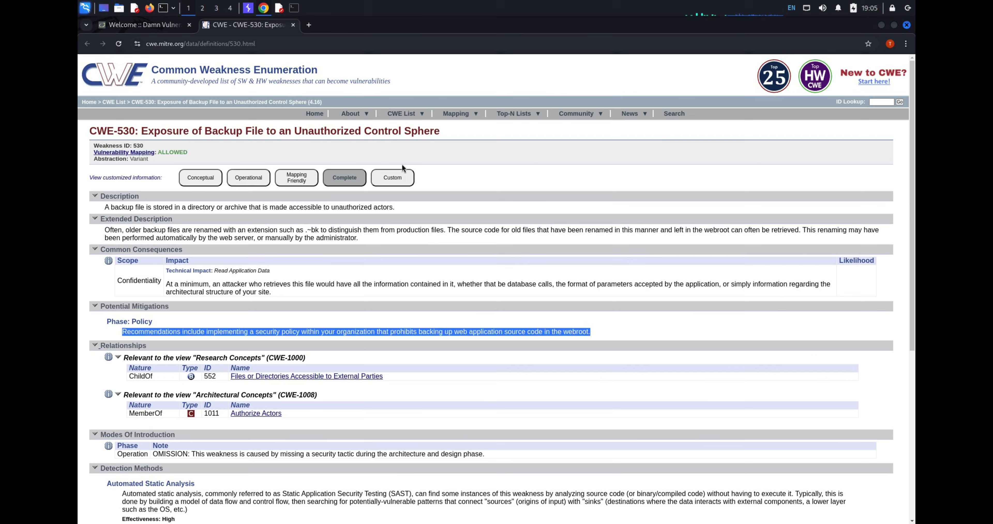
key(ctrl+shift+Tab)
click(882, 25)
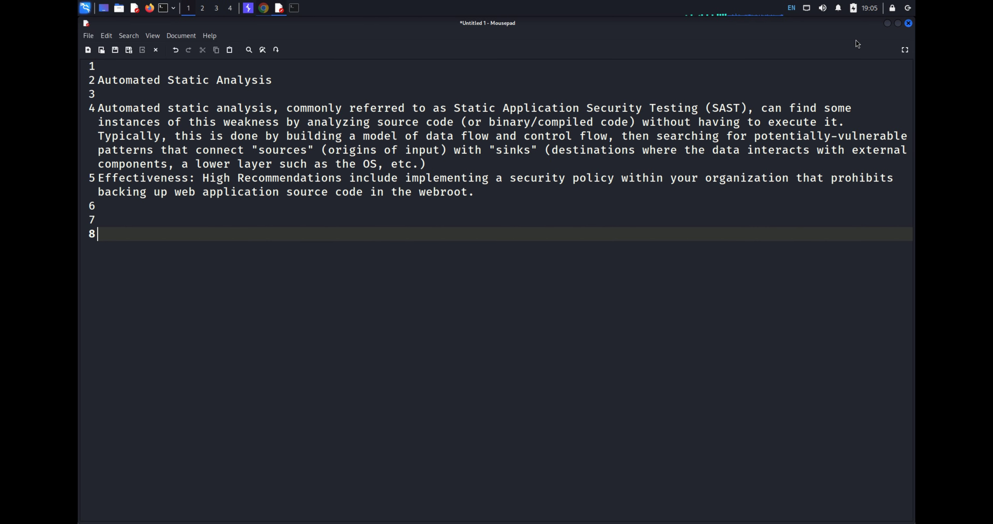
click(263, 10)
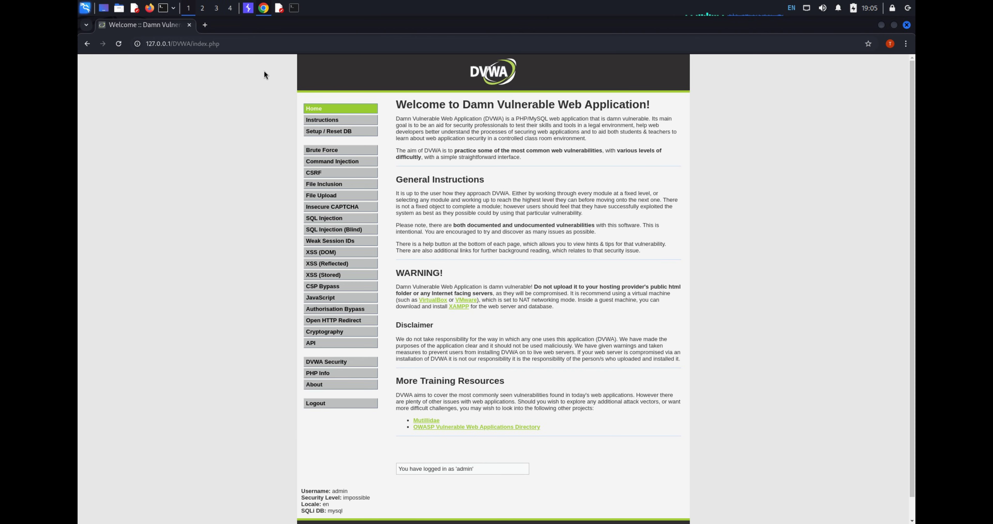
Switch to Burp Suite and open the Cleartext submission of password issue from the scan summary
click(260, 10)
click(248, 8)
click(227, 88)
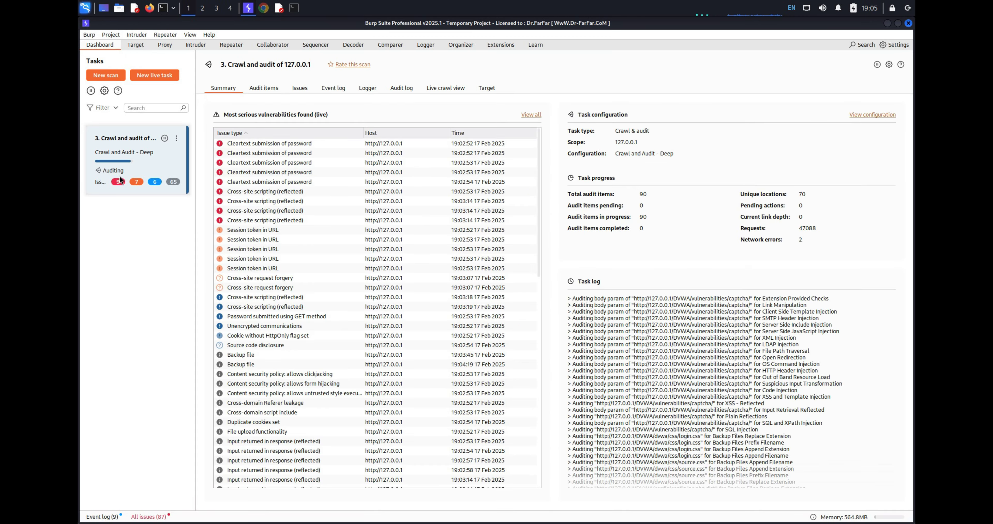
click(317, 145)
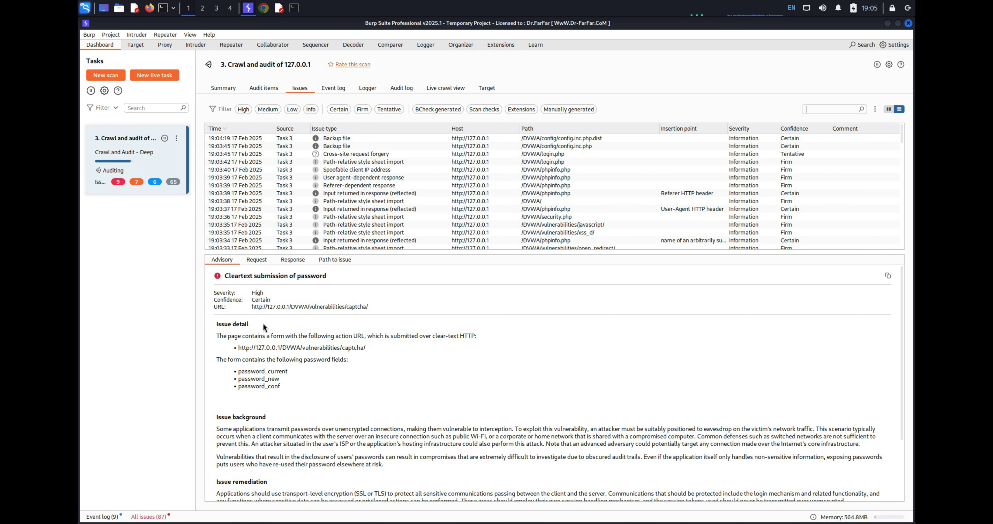
Copy the issue's background and remediation text and append it to the Mousepad notes
drag(213, 415, 621, 440)
key(ctrl+c)
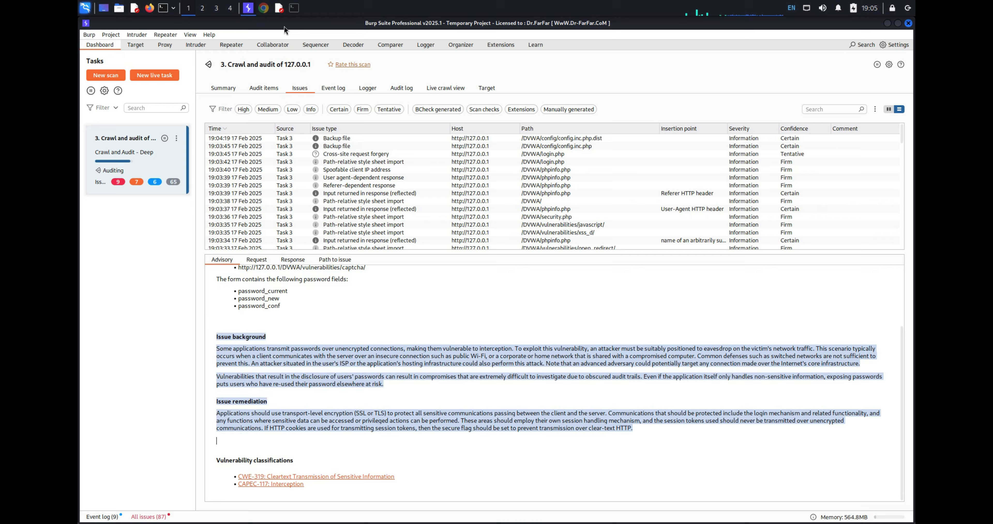
click(279, 7)
key(ctrl+v)
scroll(294, 351, up, 1)
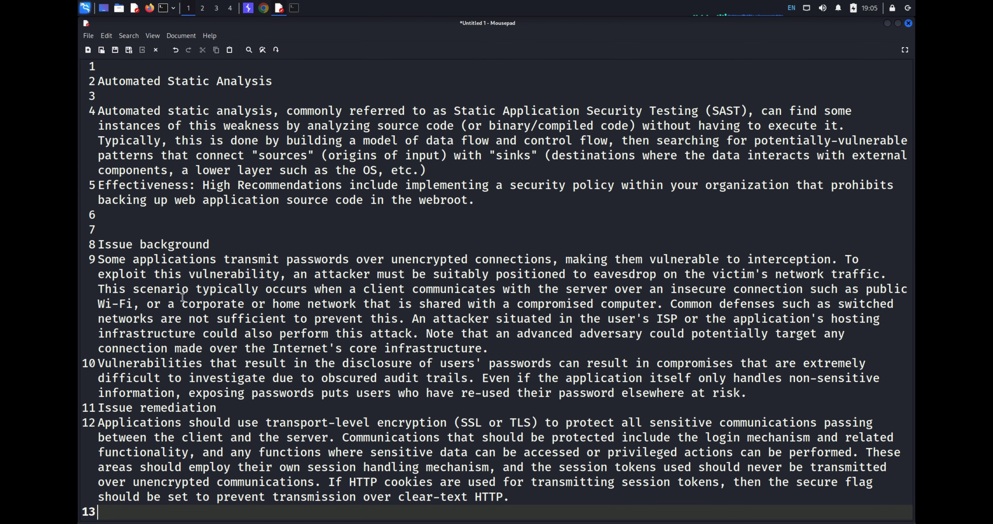
Open the save dialog for the notes and dismiss it without saving
key(ctrl+s)
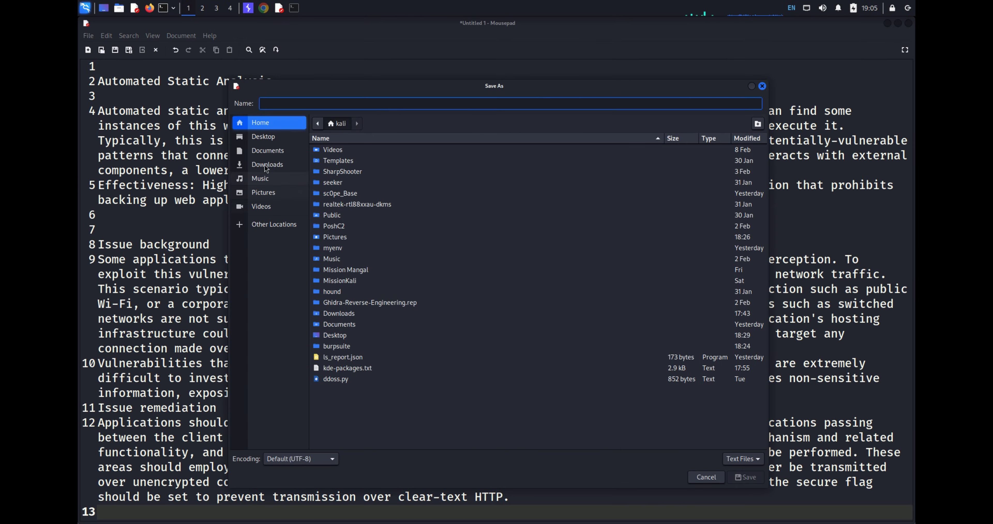
click(763, 86)
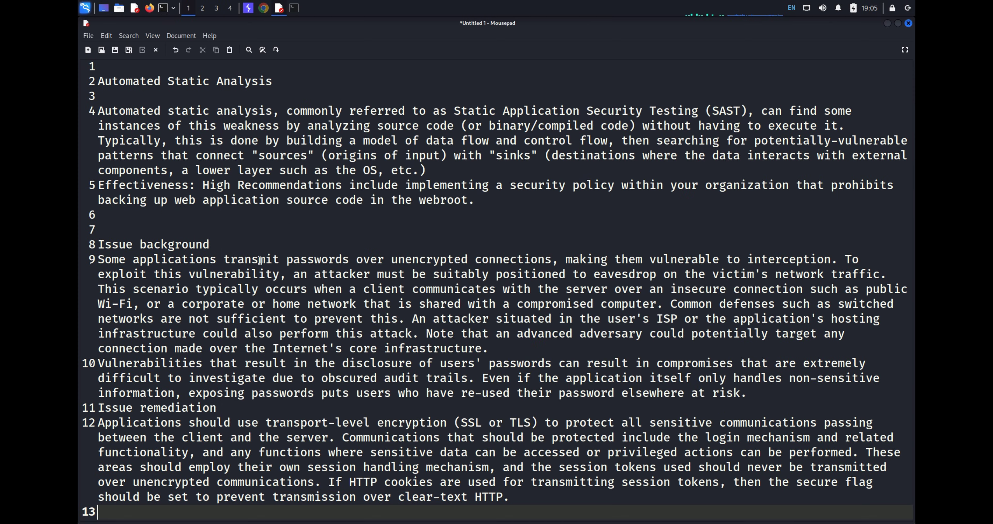
drag(104, 259, 798, 435)
drag(565, 464, 508, 499)
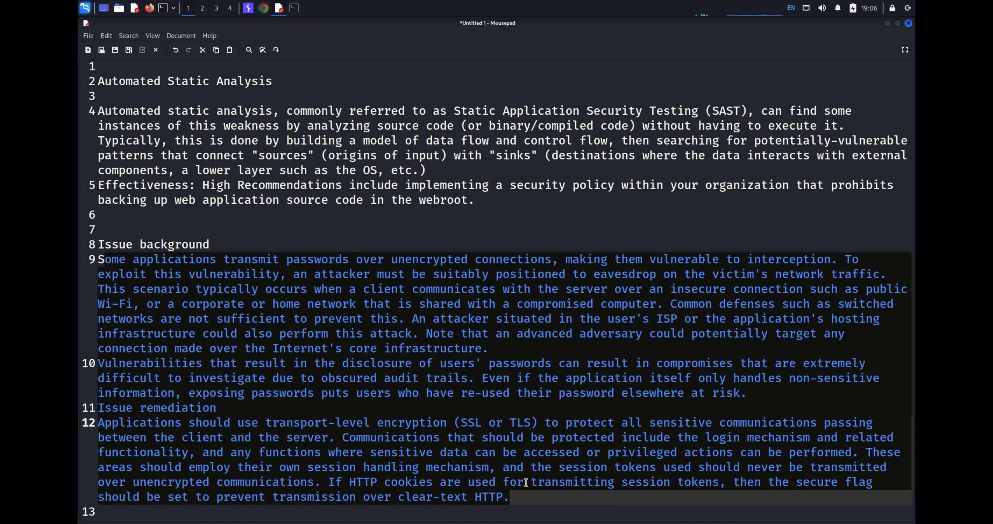
key(Return)
key(ctrl+z)
Add several blank lines at the end of the notes, below the issue remediation paragraph
key(Down)
key(Return)
key(Return)
key(Return)
key(Return)
key(Return)
Switch to Burp Suite and look over the 127.0.0.1 scan's summary, audit log and live crawl view
key(alt+Tab)
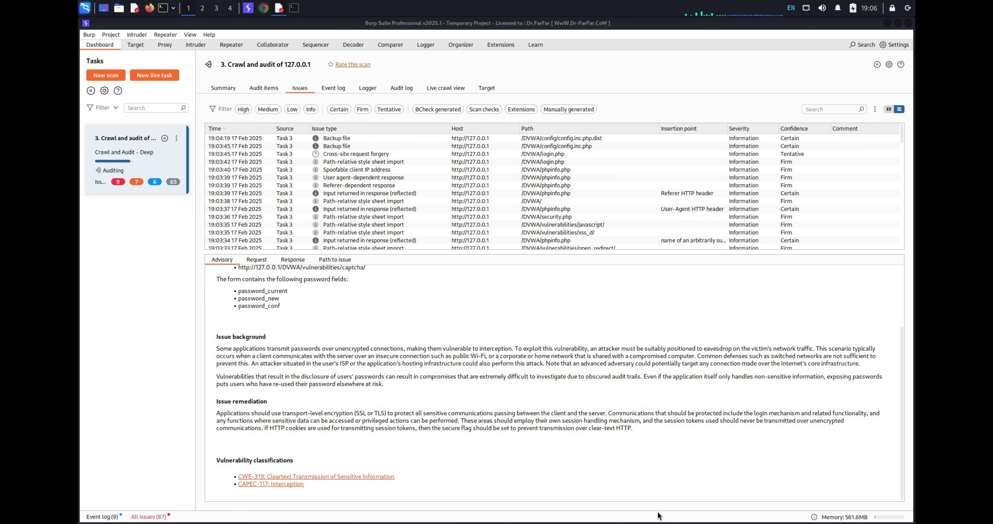
click(233, 87)
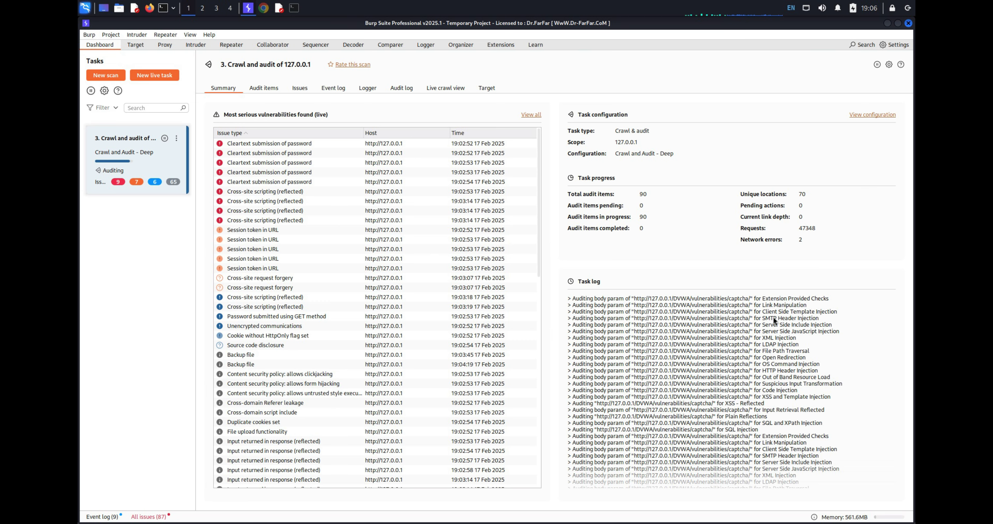
click(343, 237)
click(409, 91)
click(440, 92)
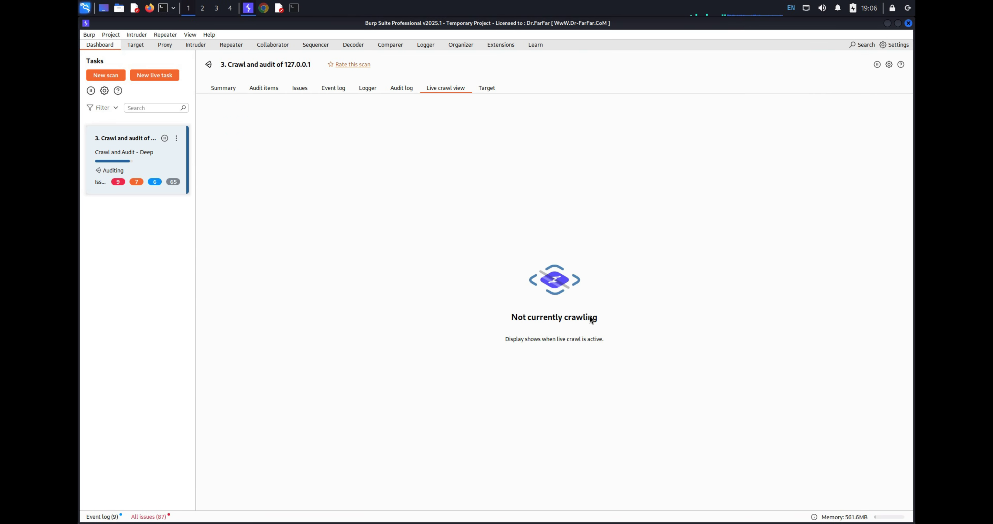
click(487, 89)
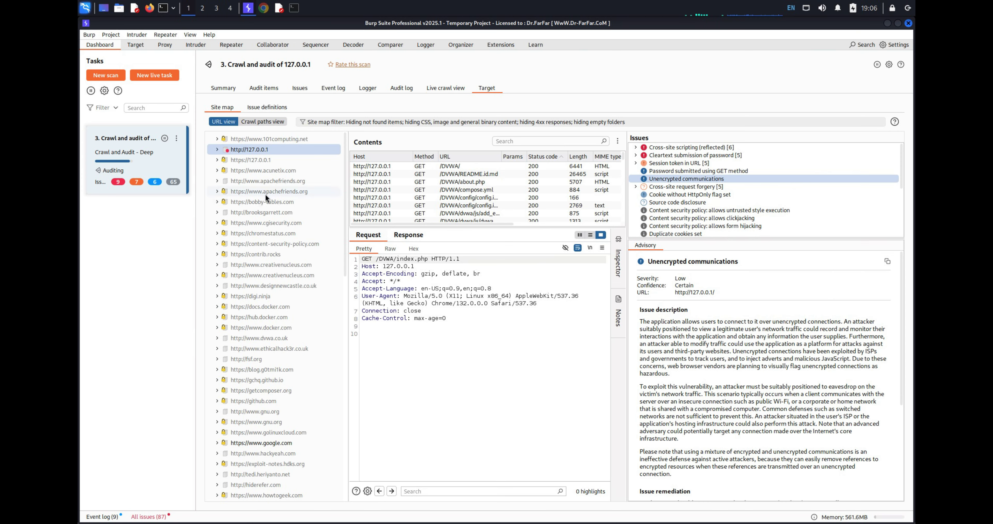
click(262, 170)
click(271, 204)
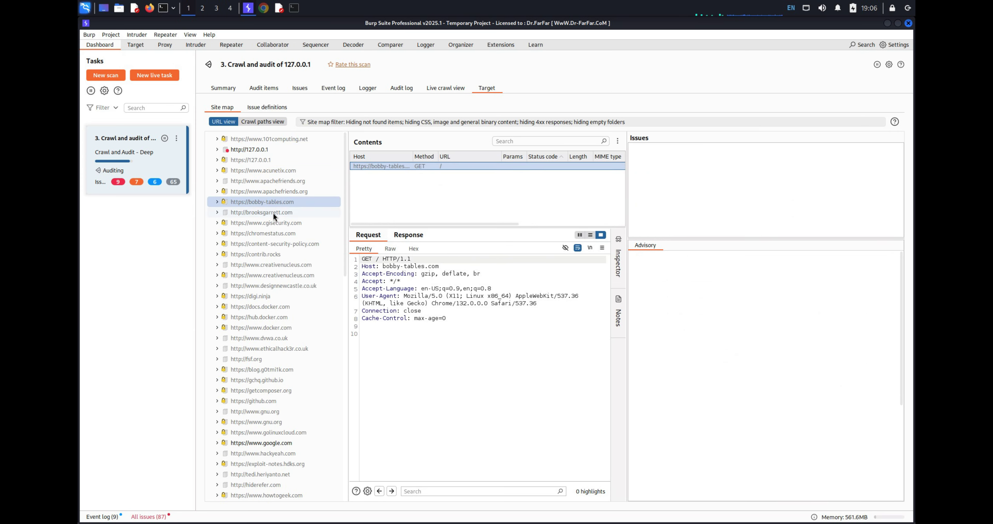
click(273, 212)
right_click(273, 223)
click(272, 212)
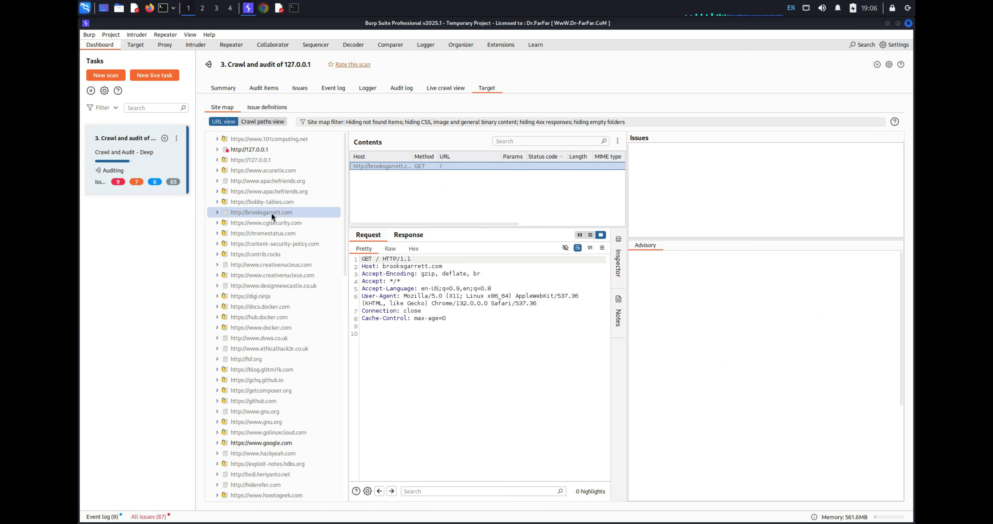
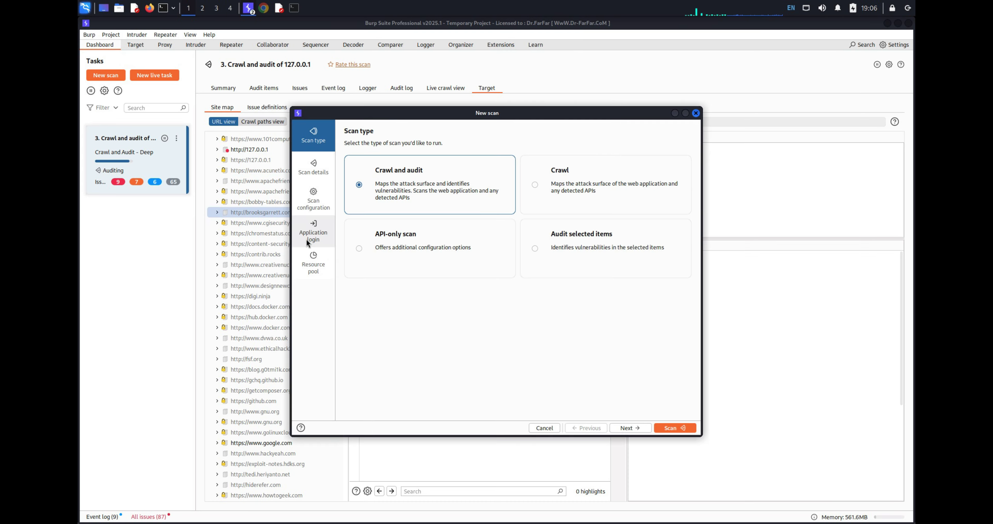
click(685, 429)
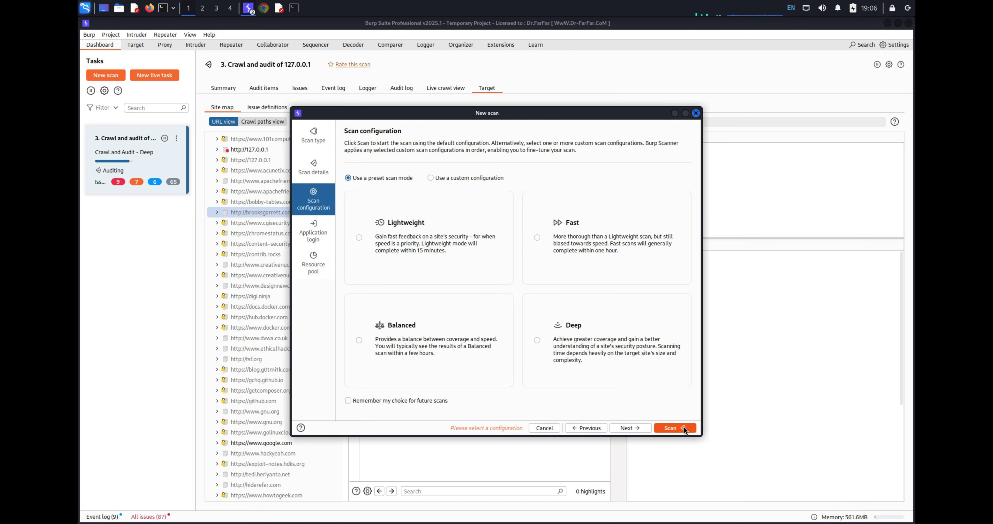
click(574, 235)
click(690, 428)
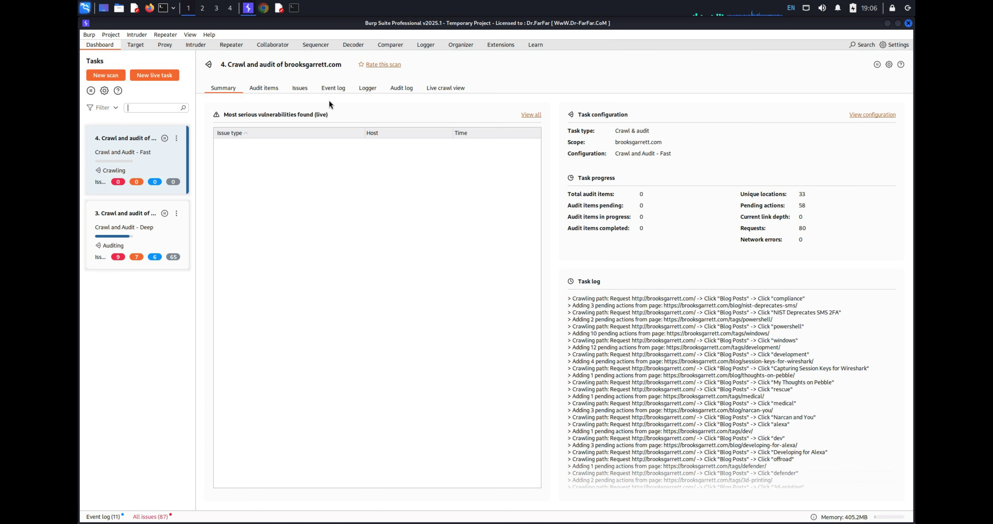
Run an active scan on the /manifest.json request found in the brooksgarrett.com scan's logger
click(371, 89)
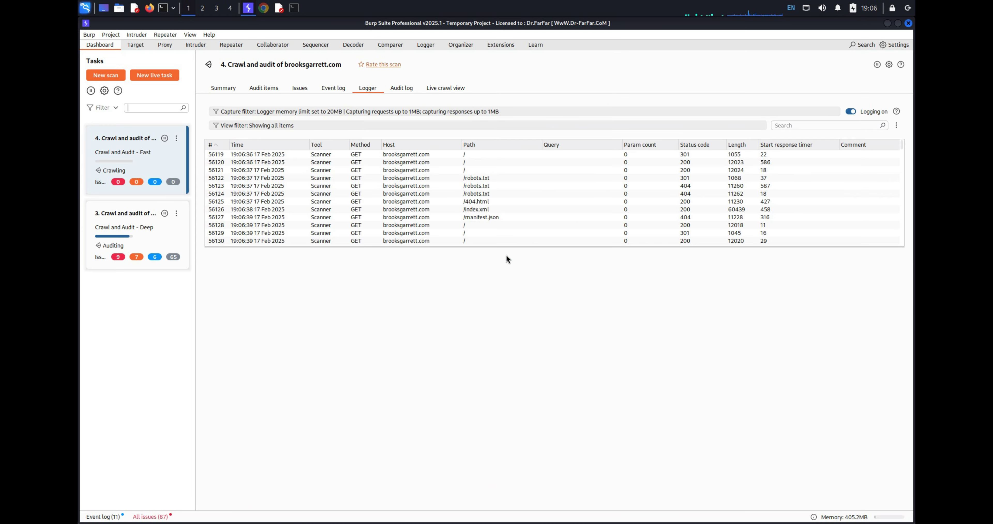
click(449, 178)
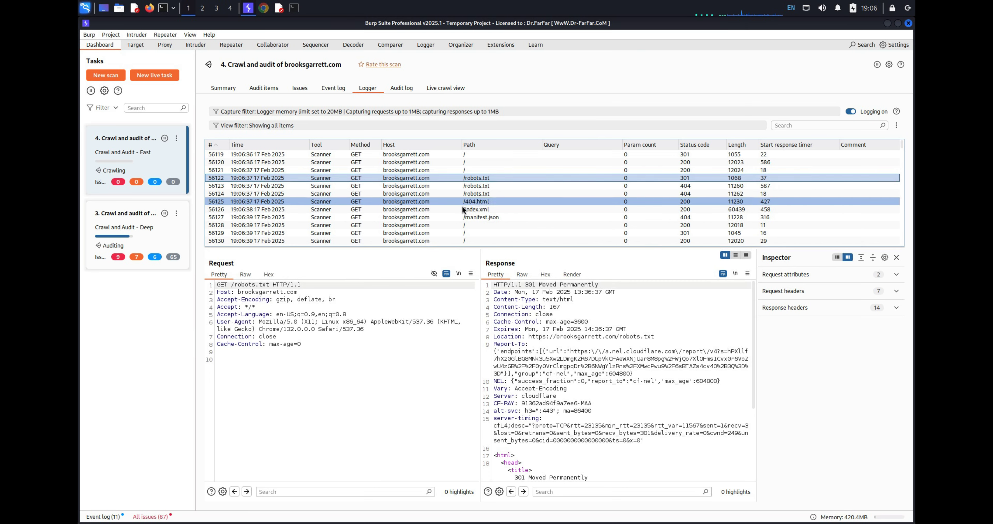
scroll(470, 187, down, 2)
click(484, 184)
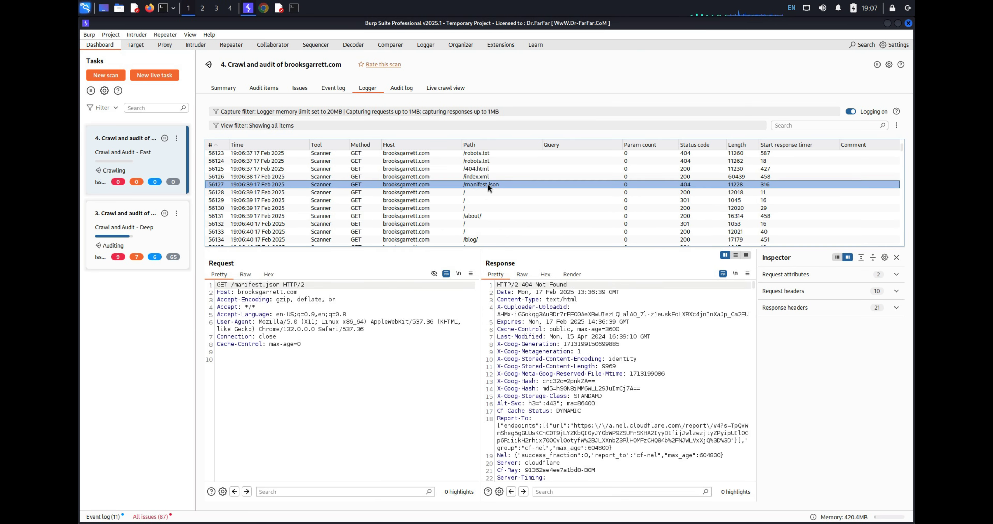
right_click(476, 187)
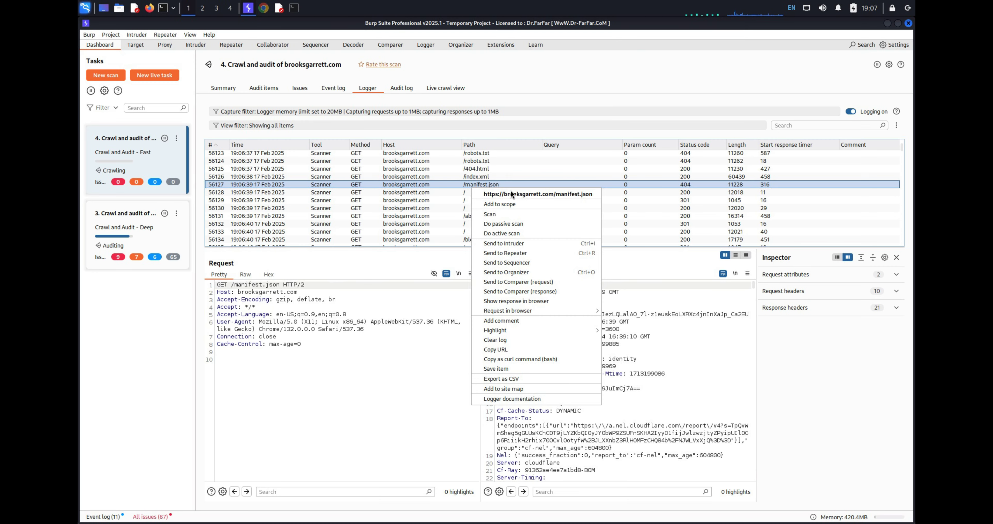
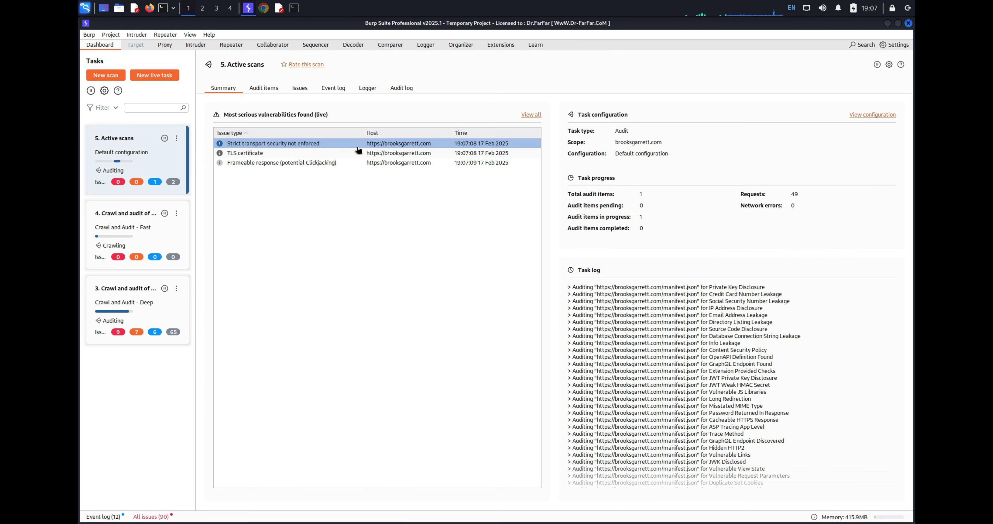
Copy the description and remediation text of the active scan's Strict transport security not enforced issue into the Mousepad notes
double_click(357, 148)
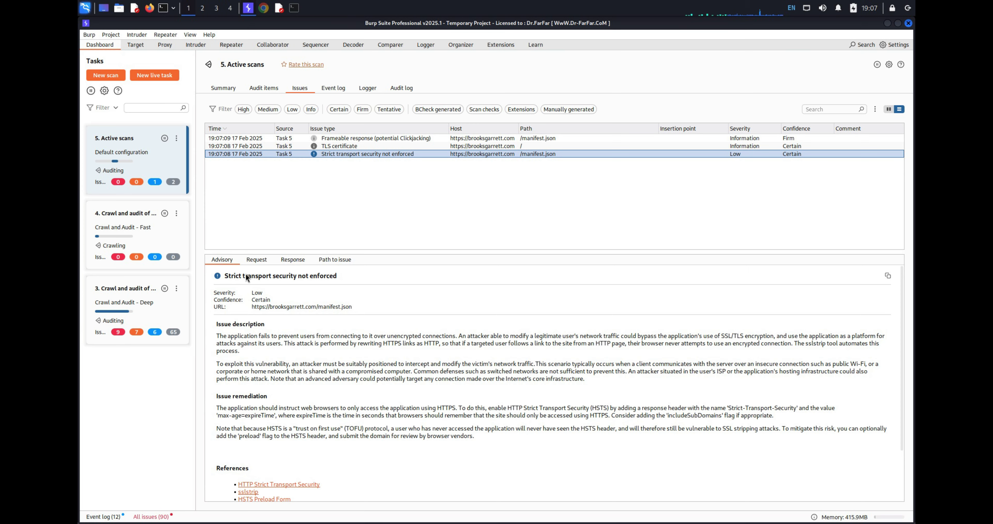
drag(217, 336, 508, 443)
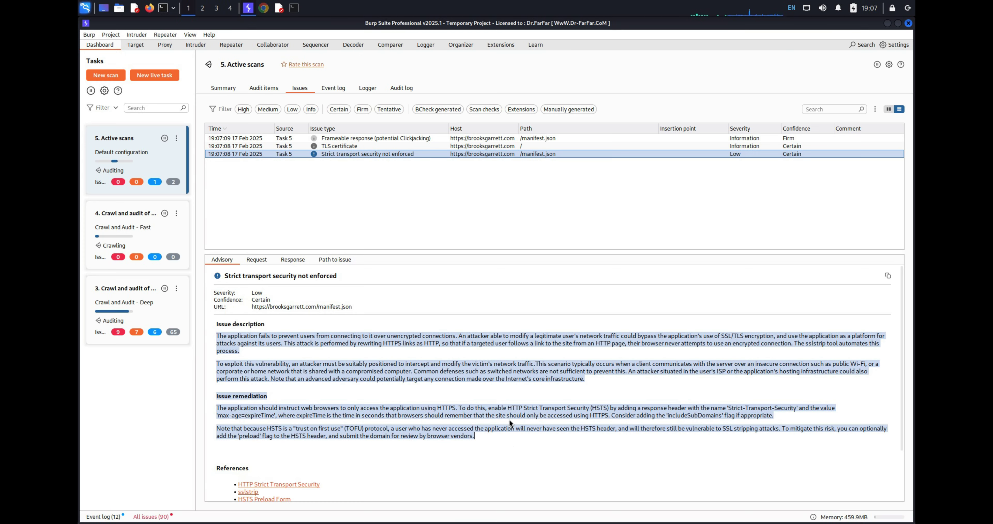
key(ctrl+c)
key(alt+Tab)
key(ctrl+v)
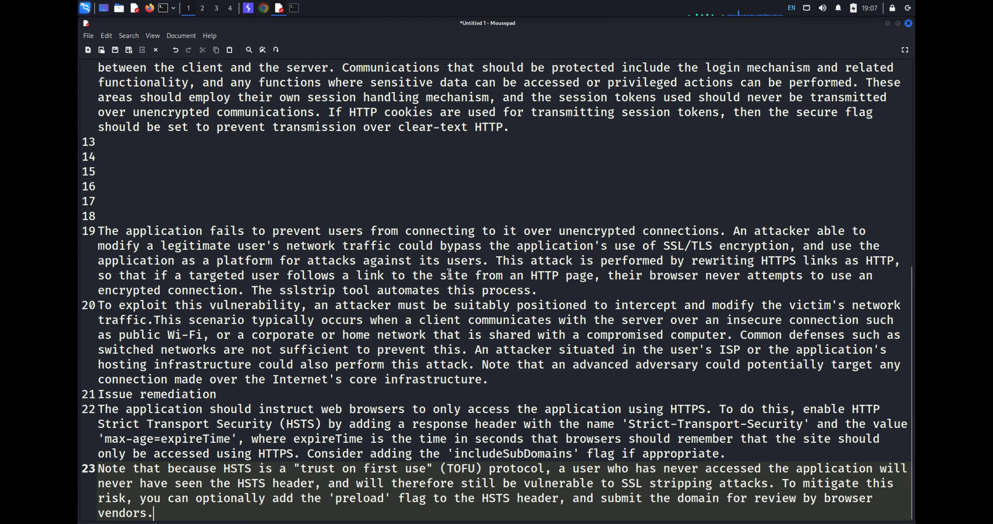
Highlight the pasted strict transport security text to review it, and minimize the notes window
drag(287, 246, 727, 467)
click(601, 518)
drag(570, 508, 79, 231)
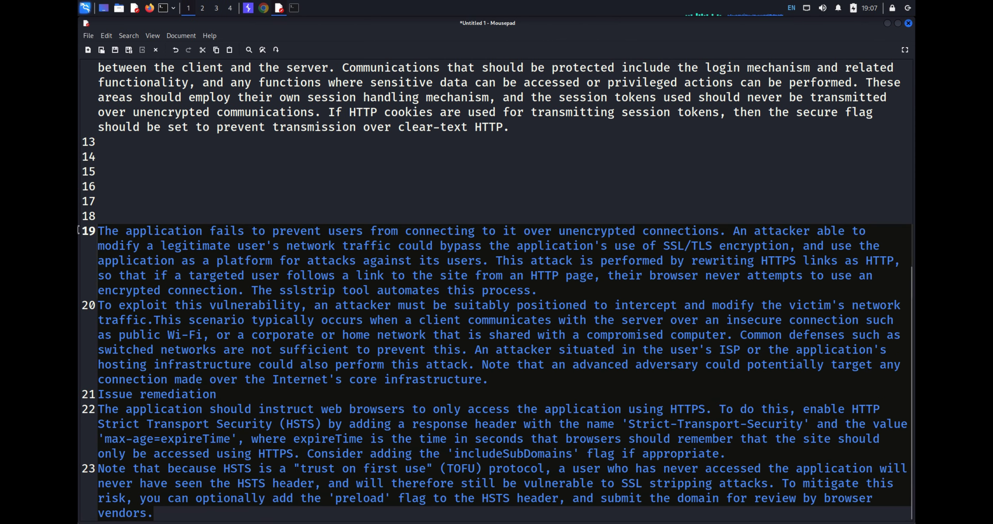
click(887, 23)
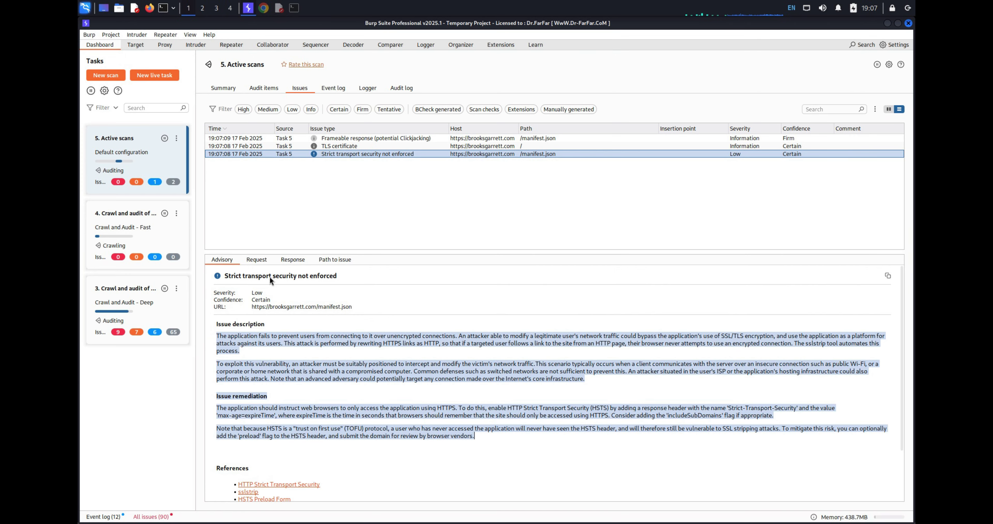
View the active scan's TLS certificate issue and open a Session token in URL issue from the 127.0.0.1 scan
click(322, 146)
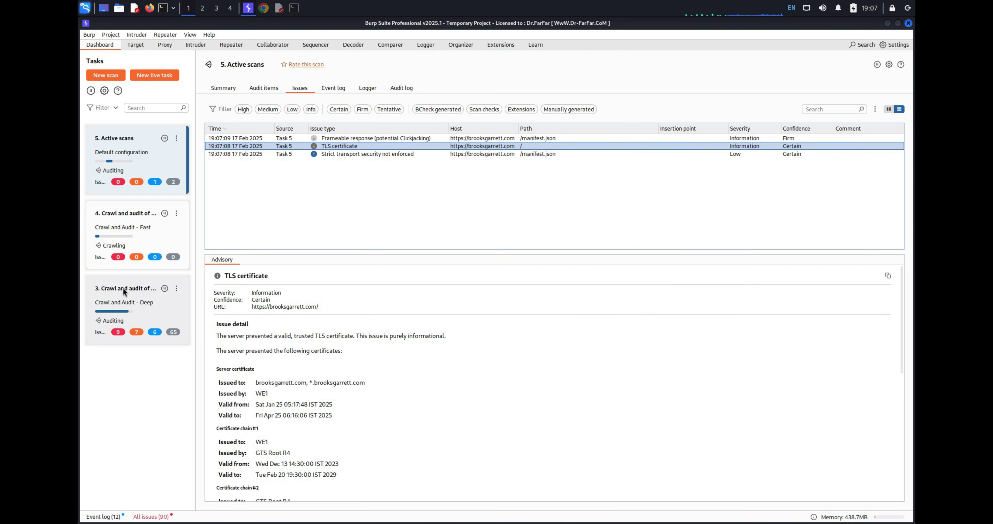
click(127, 302)
click(300, 88)
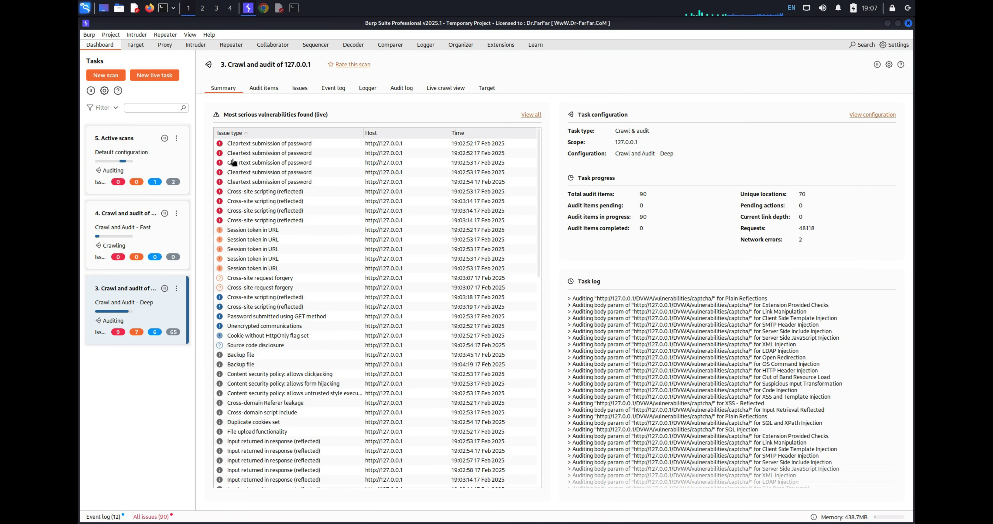
click(281, 249)
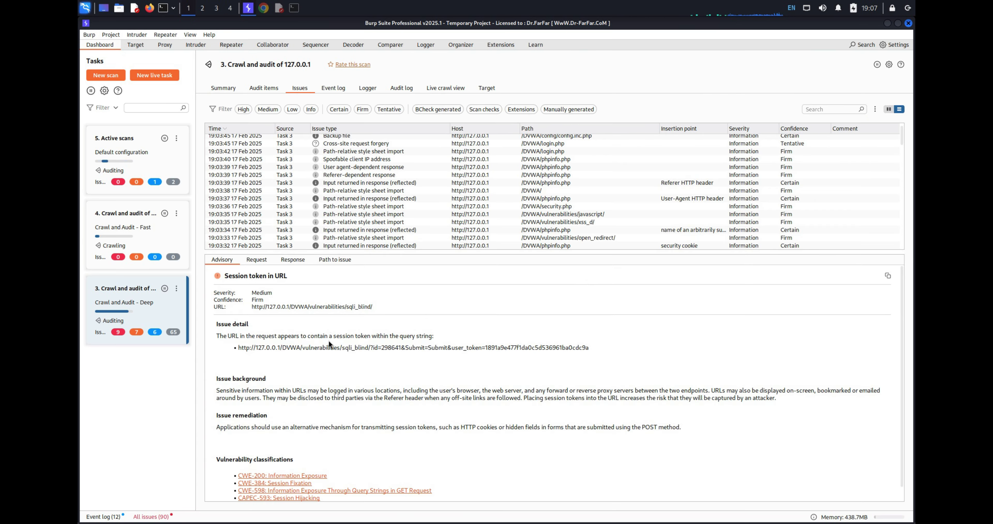
Open the issue detail's sqli_blind URL containing the session token in a new browser tab and zoom out to 110%
click(290, 350)
drag(588, 348, 257, 348)
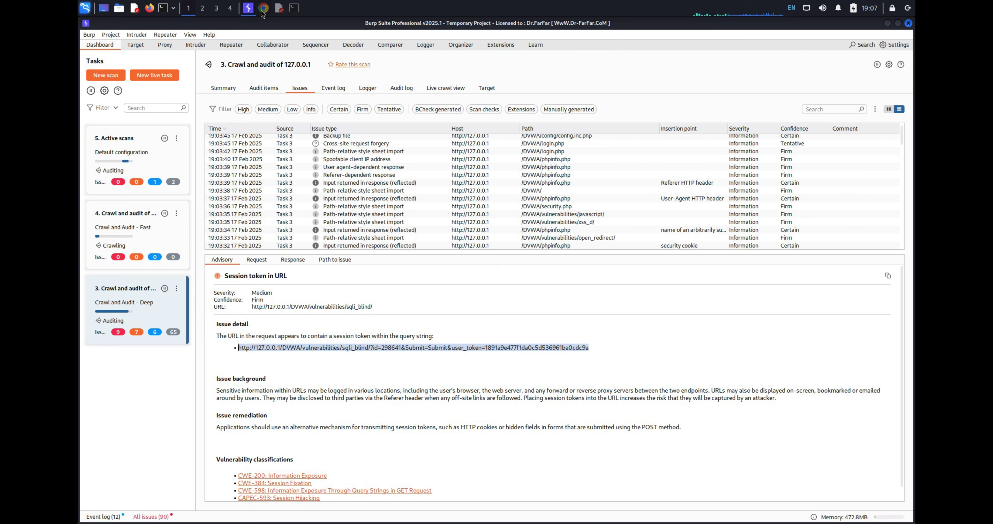
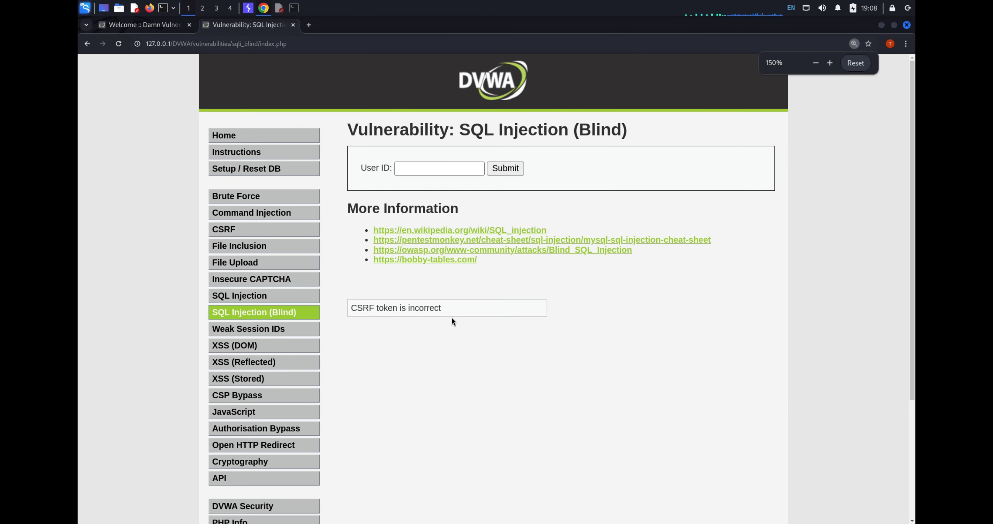
key(ctrl+minus)
key(ctrl+minus)
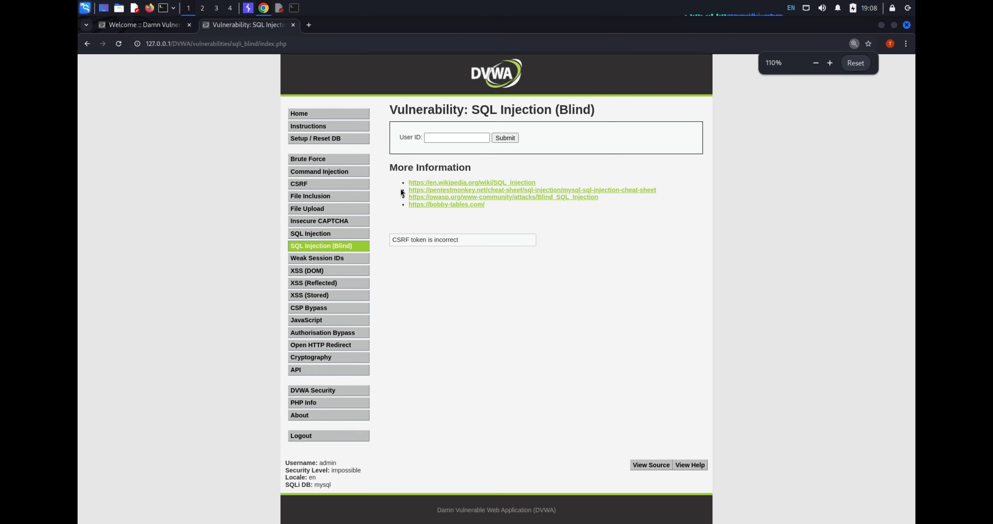
Switch to Burp Suite and examine the Session token in URL issue's request, response and path, plus the rest of the issue list
click(248, 8)
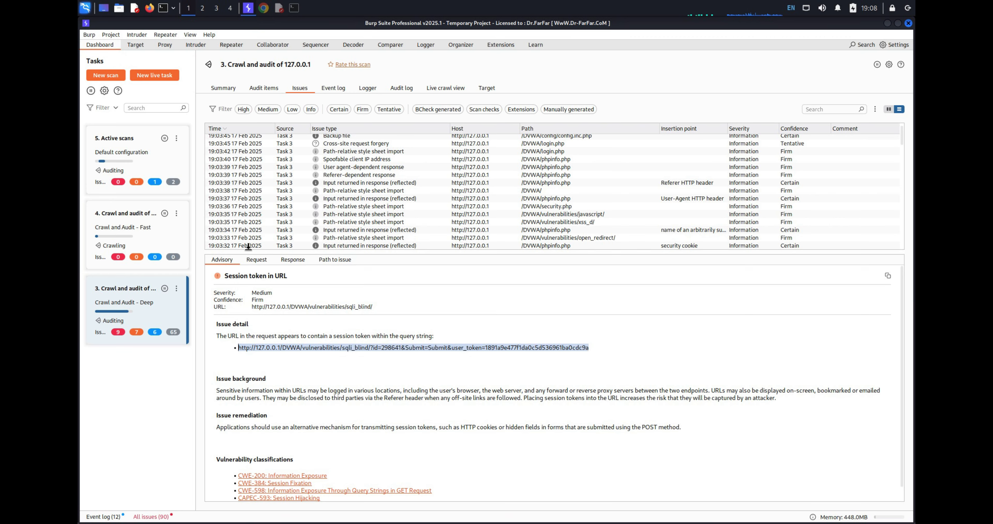
click(256, 260)
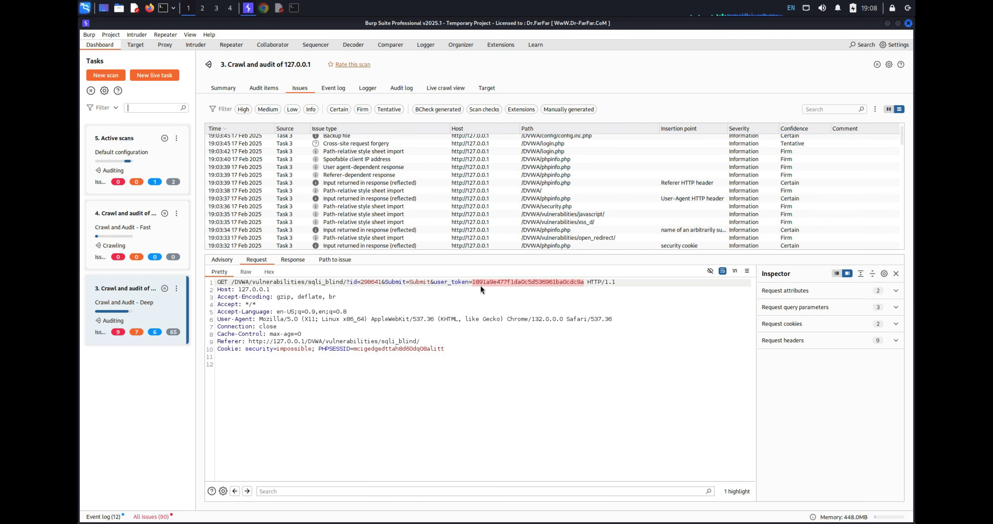
click(300, 262)
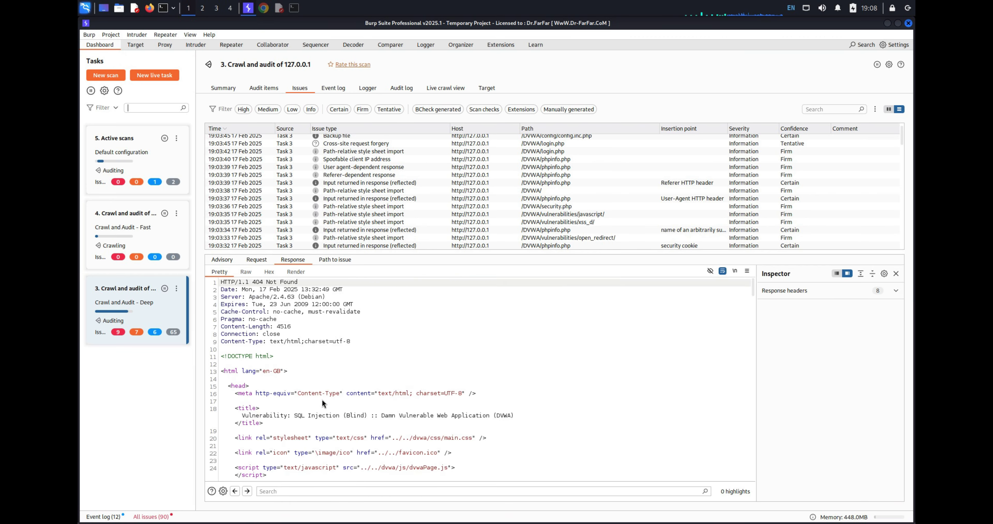
scroll(322, 403, down, 5)
click(329, 260)
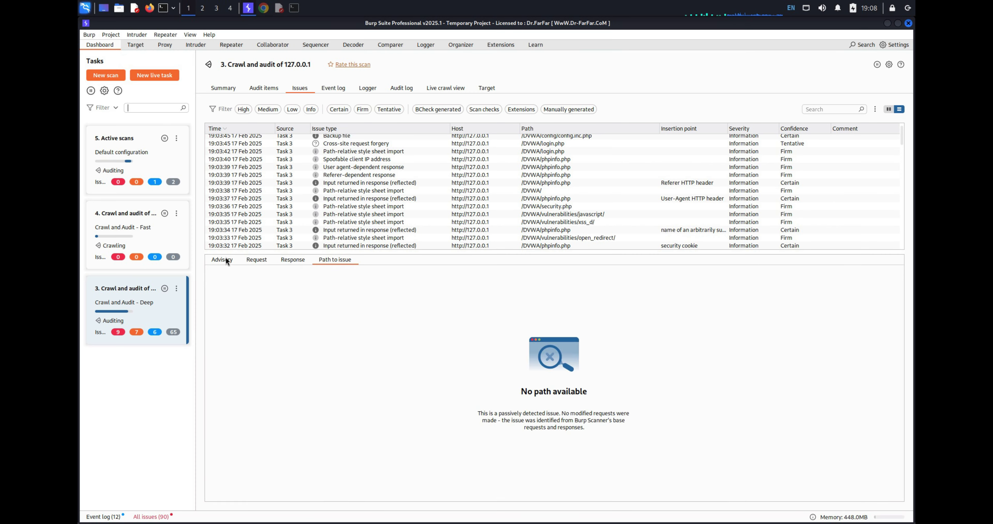
click(227, 261)
scroll(404, 195, down, 8)
scroll(408, 196, down, 5)
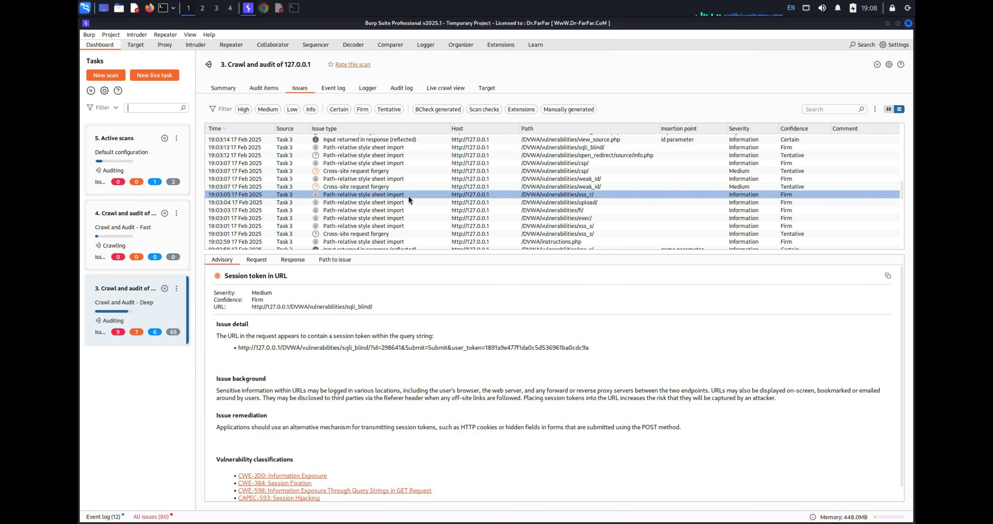
Look through the 127.0.0.1 scan's audit items and target site map, and select the Active scans task
click(271, 87)
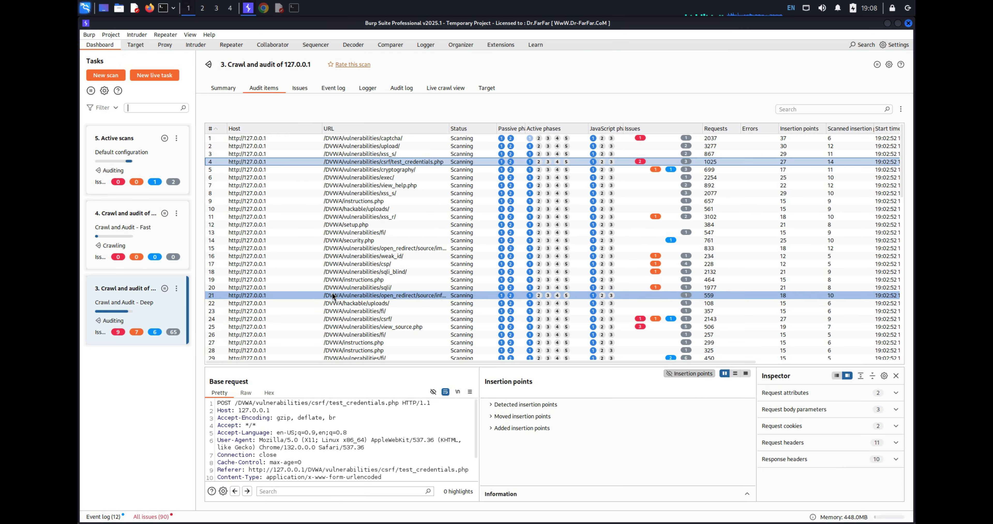
scroll(427, 320, down, 7)
scroll(427, 320, down, 4)
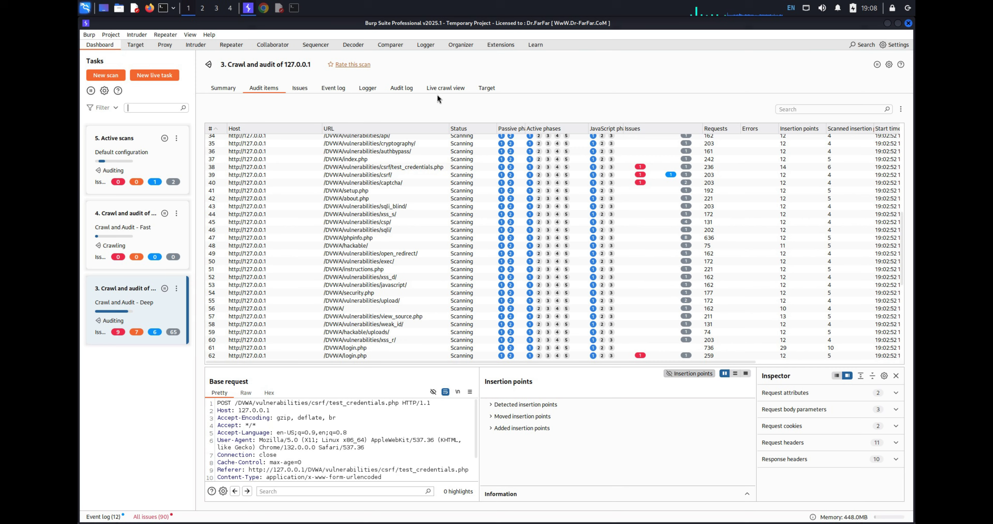
click(484, 88)
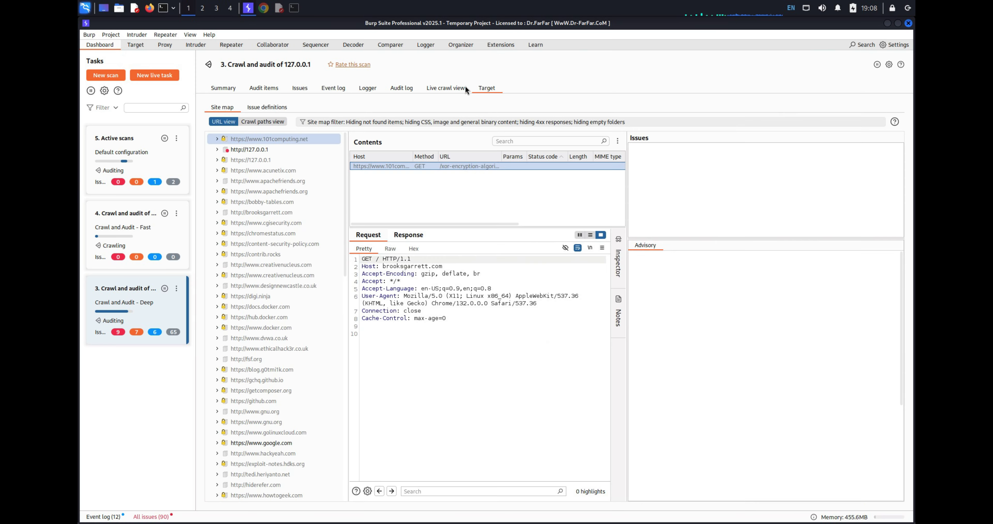
click(97, 149)
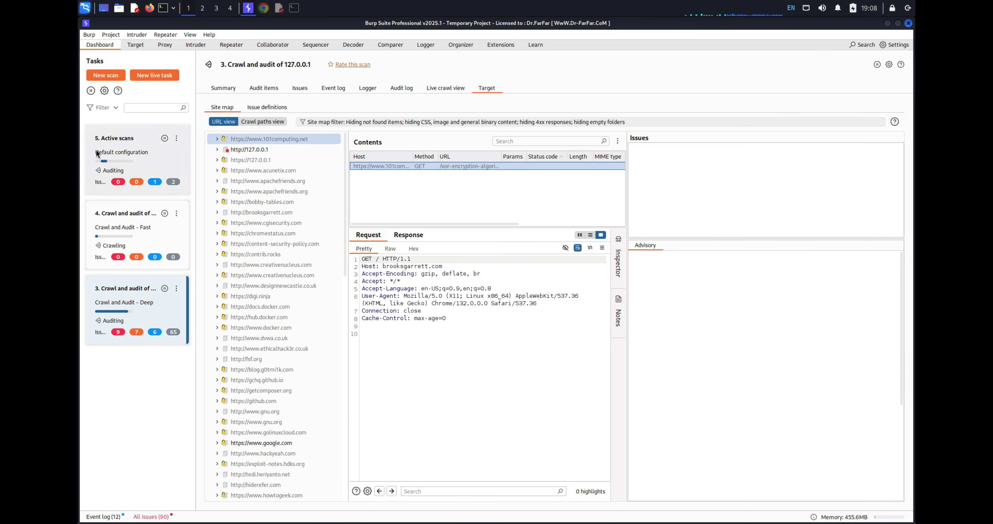
Open the Active scans task's Frameable response (potential Clickjacking) issue, copy its description and remediation, and switch to the Mousepad notes
click(224, 90)
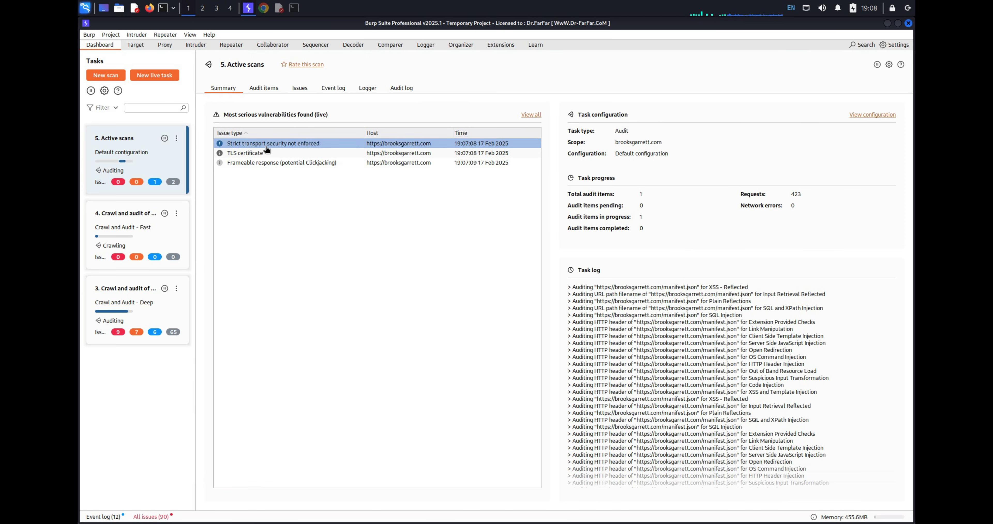
double_click(353, 161)
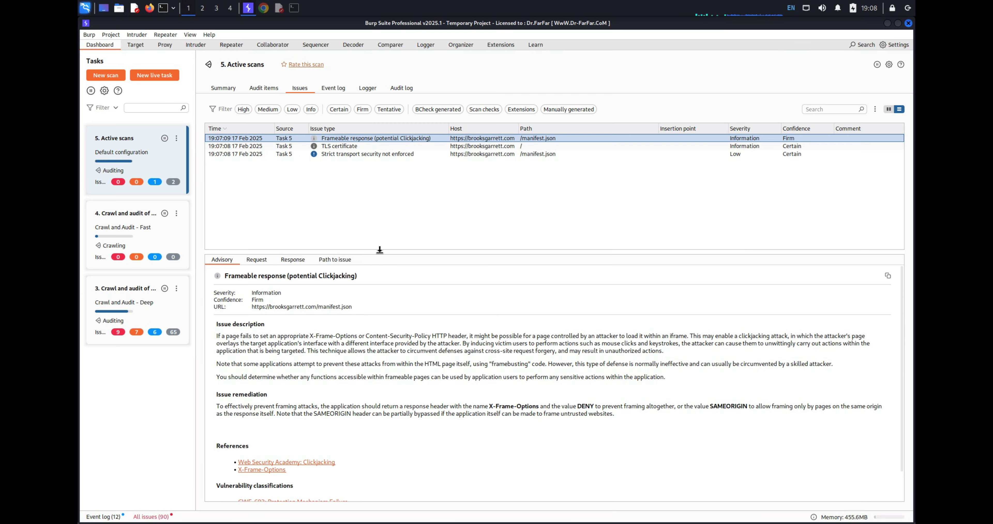
drag(217, 325, 665, 428)
key(ctrl+c)
click(279, 8)
key(ctrl+v)
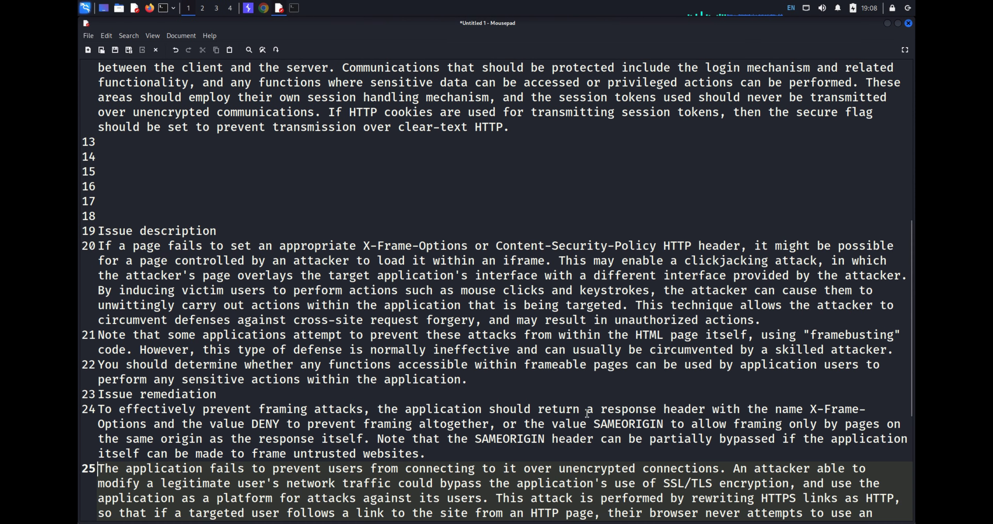
key(ctrl+z)
key(ctrl+z)
key(ctrl+z)
key(ctrl+z)
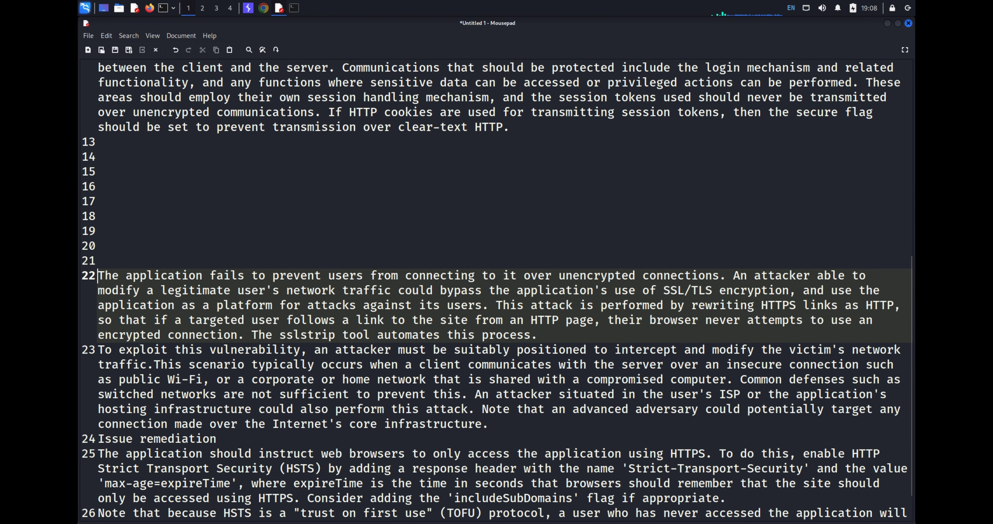
Add blank lines at the end of the notes and paste the clickjacking issue description and remediation there
key(ctrl+Down)
key(ctrl+Down)
key(Return)
key(Return)
key(Return)
key(Return)
key(Return)
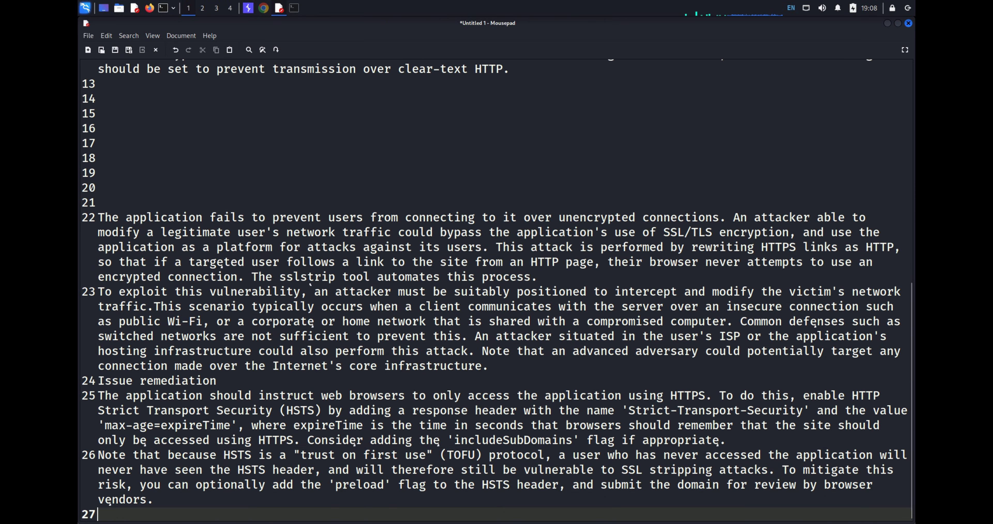
key(Return)
key(Return)
key(ctrl+v)
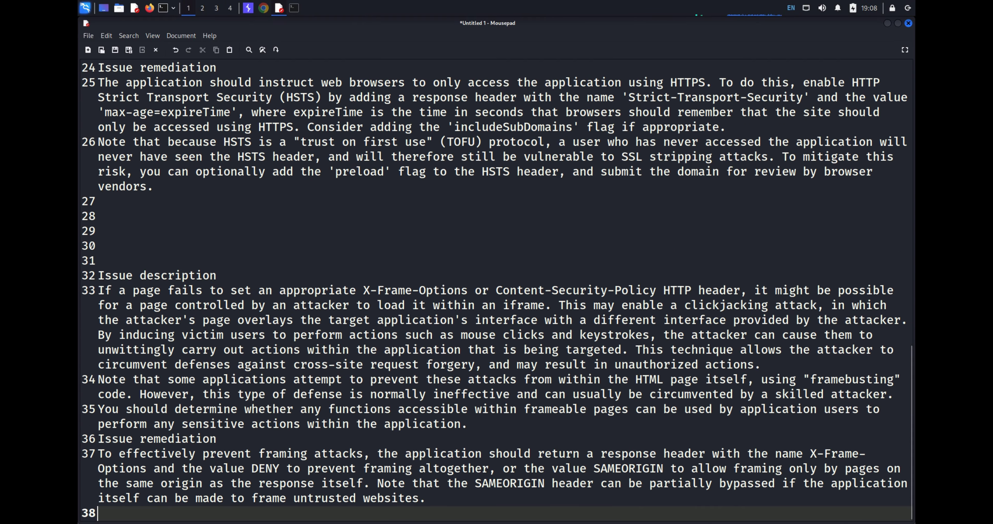
Review the pasted clickjacking description and remediation against the preceding HSTS entry in the notes
scroll(582, 359, up, 1)
scroll(573, 352, down, 2)
scroll(573, 352, up, 2)
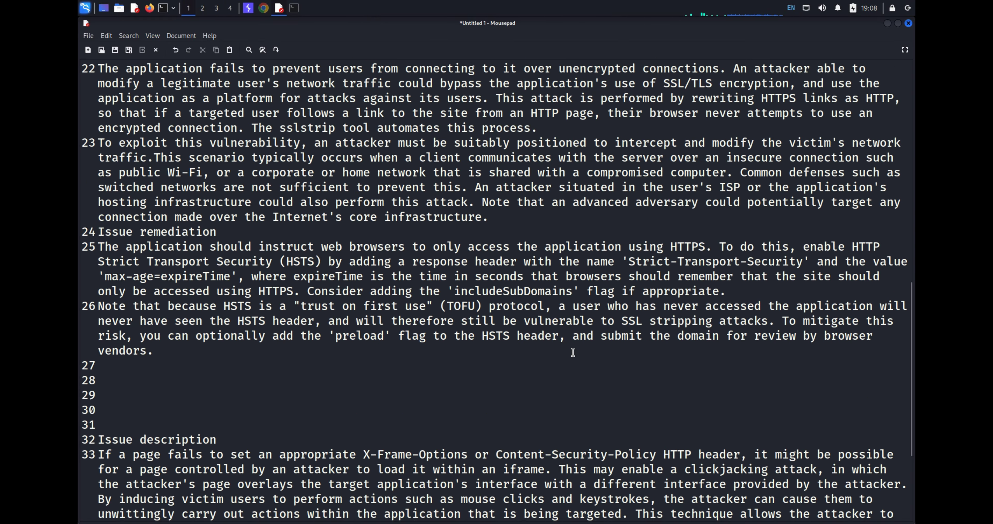
scroll(574, 352, down, 3)
click(217, 289)
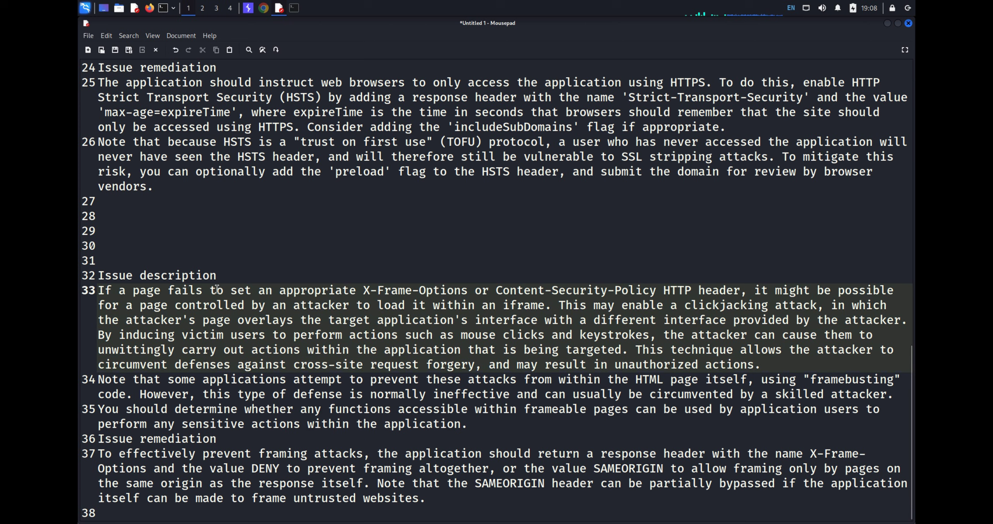
drag(98, 290, 851, 502)
Switch to Burp Suite, view the brooksgarrett.com crawl and audit summary, and return to the Active scans issues
click(249, 8)
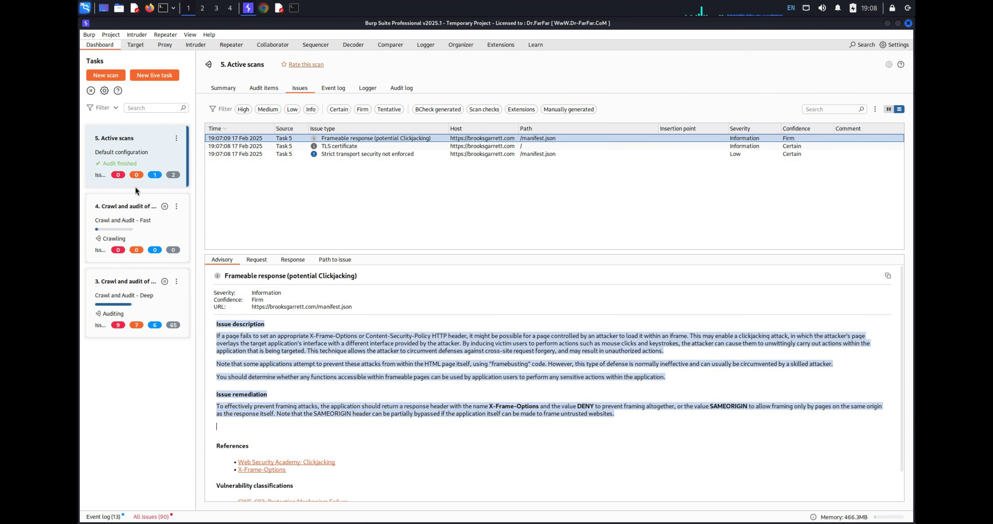
click(125, 215)
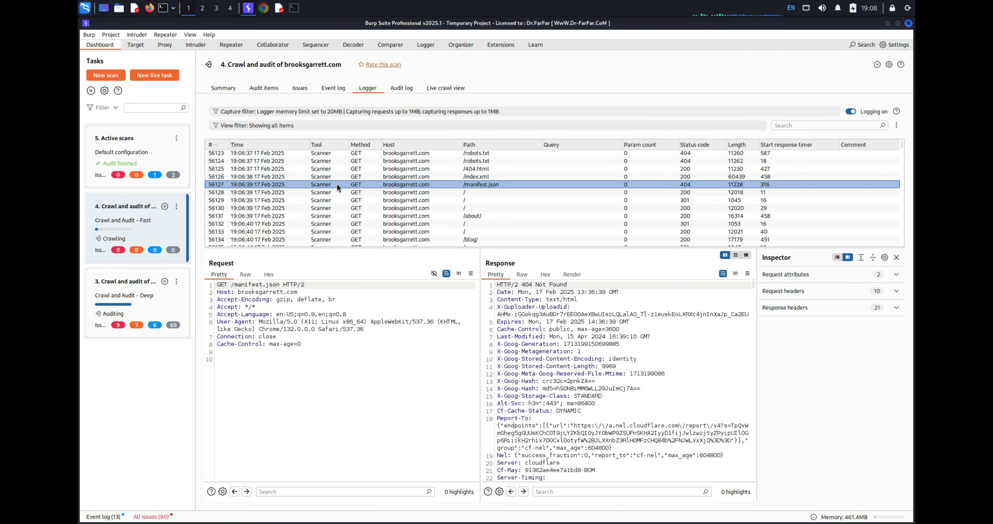
click(231, 86)
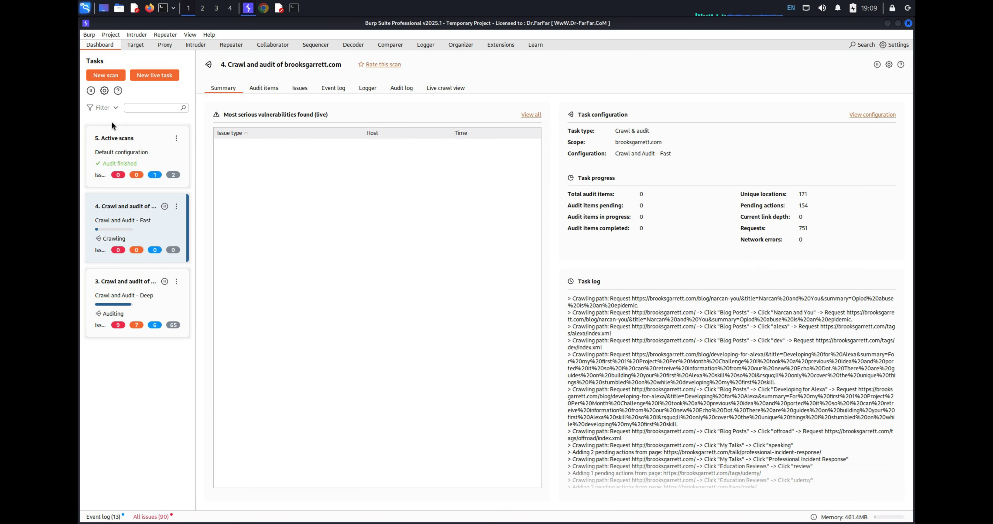
click(133, 157)
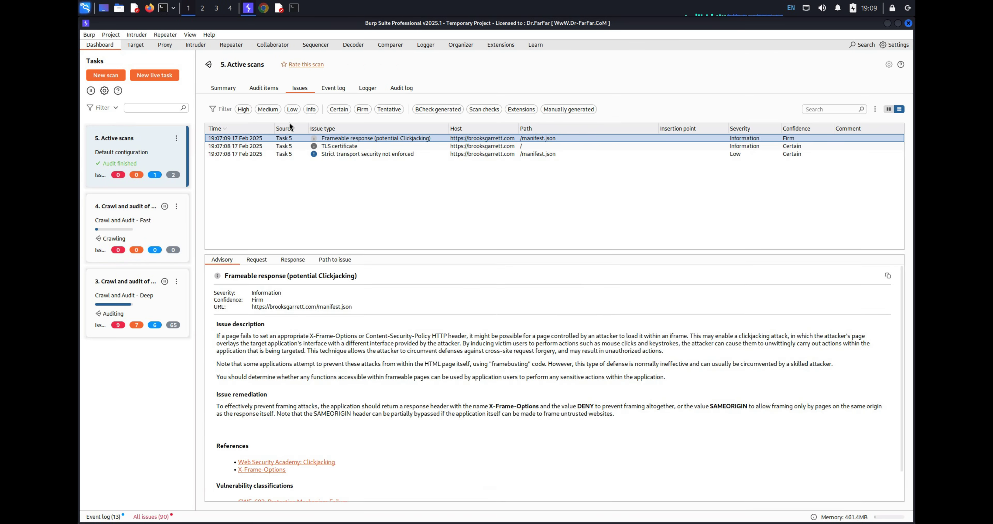
Filter the Active scans issues to Low severity only and select the Strict transport security not enforced issue
click(249, 111)
click(268, 111)
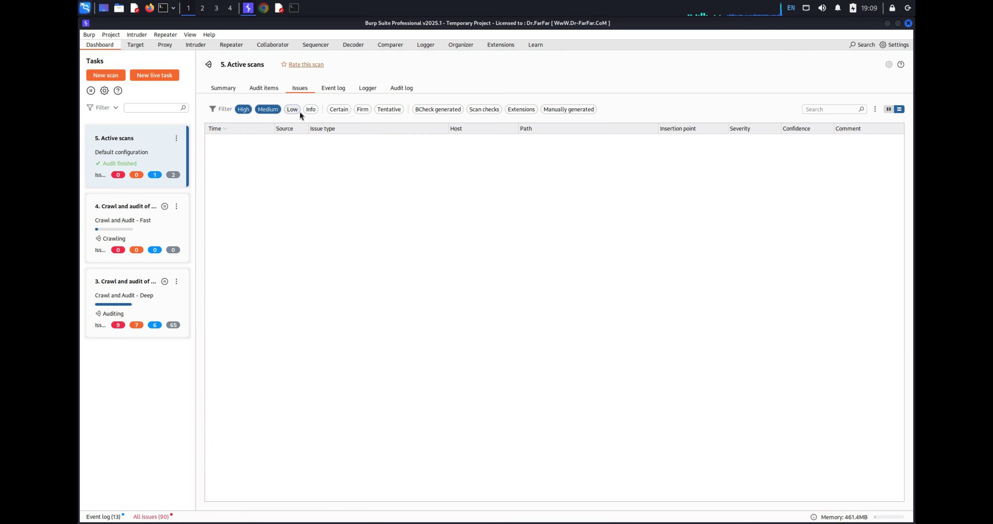
click(292, 110)
click(258, 112)
click(250, 110)
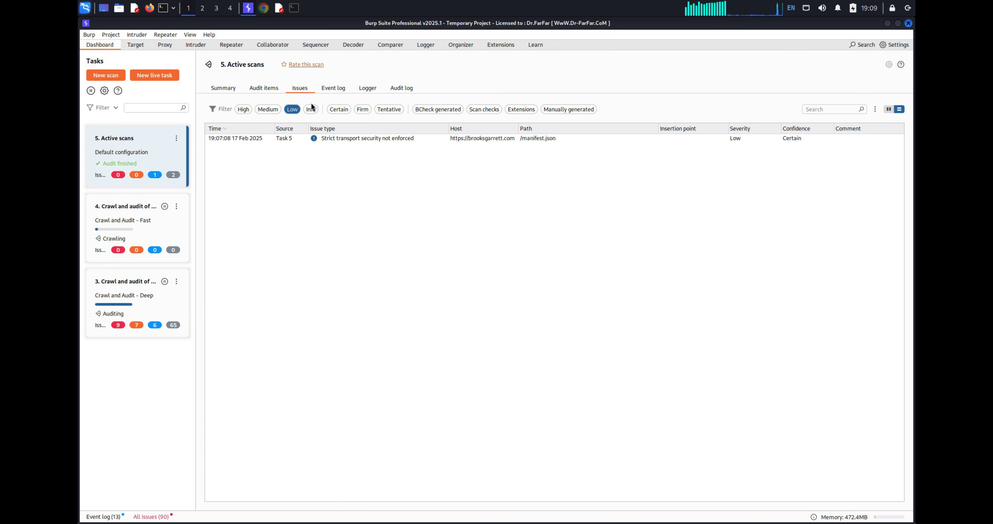
click(311, 109)
click(308, 108)
click(340, 139)
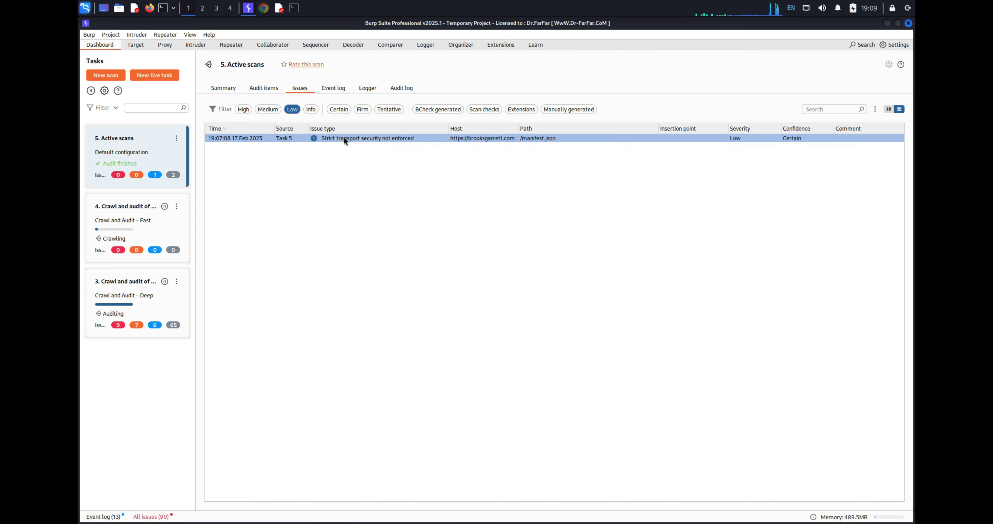
View the Active scans task's event log and its logged scanner requests
click(345, 90)
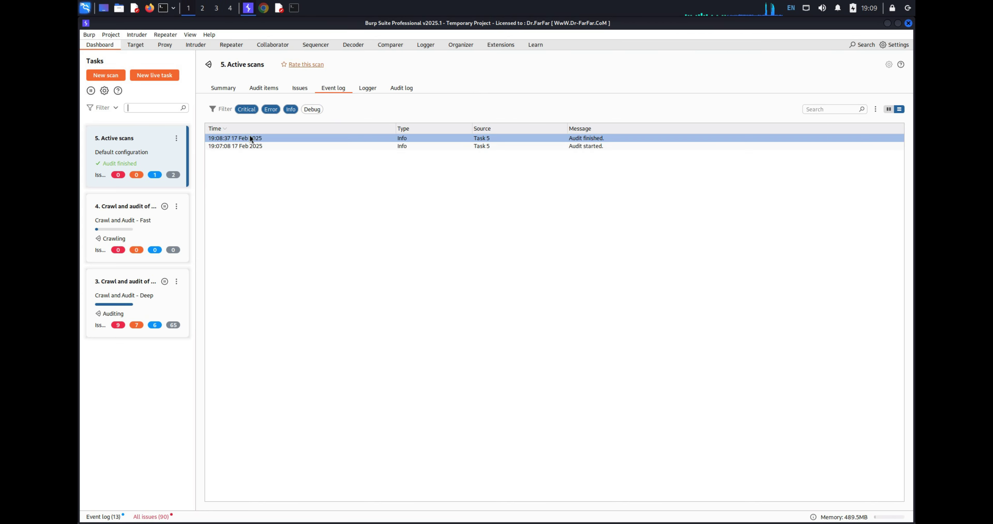
click(371, 91)
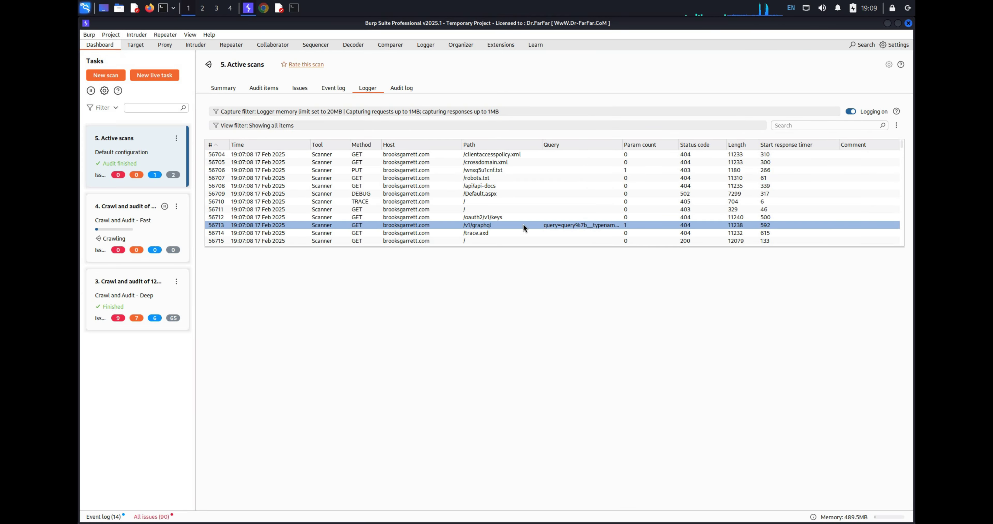
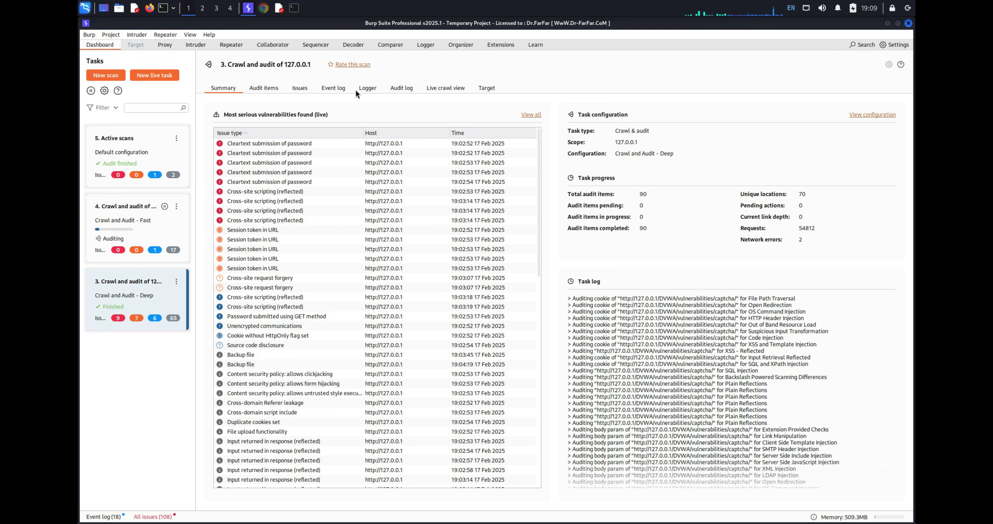
Open the 127.0.0.1 scan's Cross-site scripting (reflected) issue for test_credentials.php and read its severity, detail, background and remediation
click(531, 114)
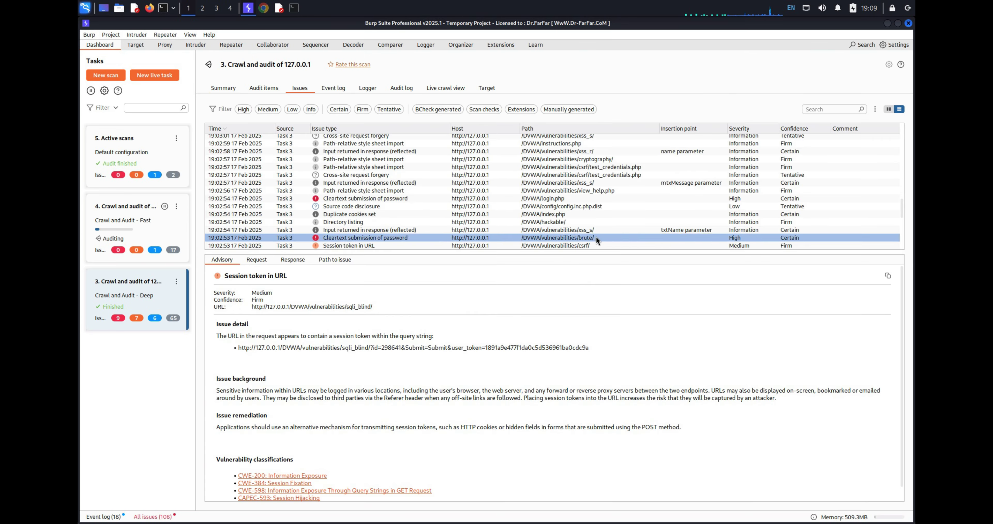
scroll(501, 215, down, 5)
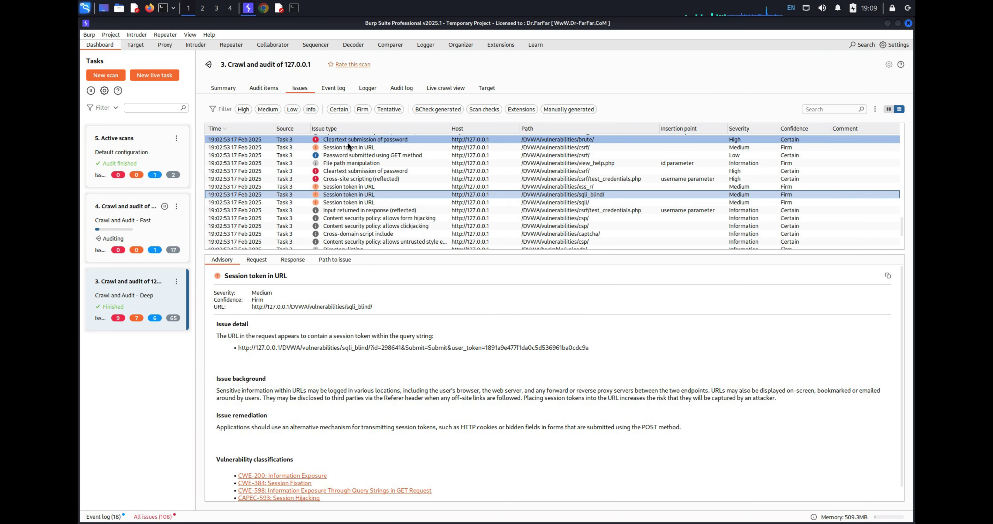
scroll(352, 154, up, 2)
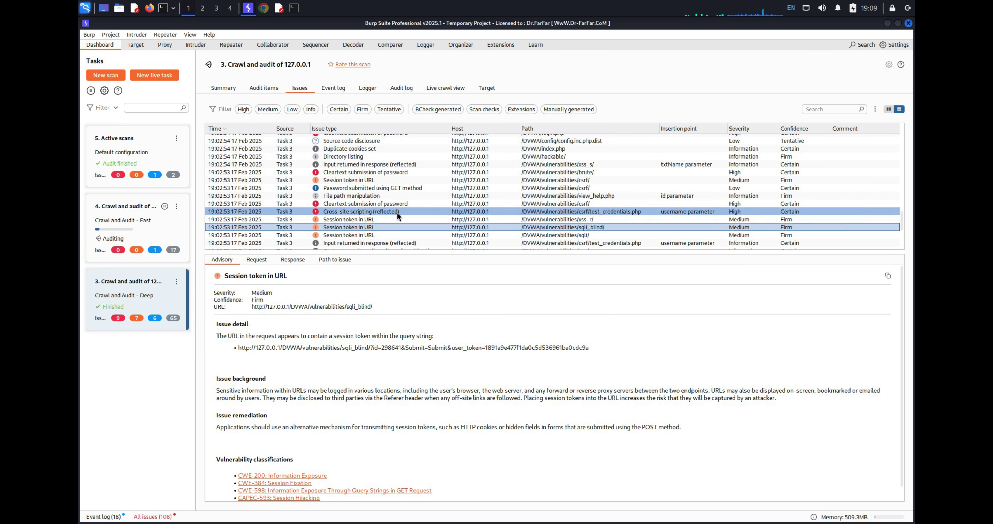
click(412, 212)
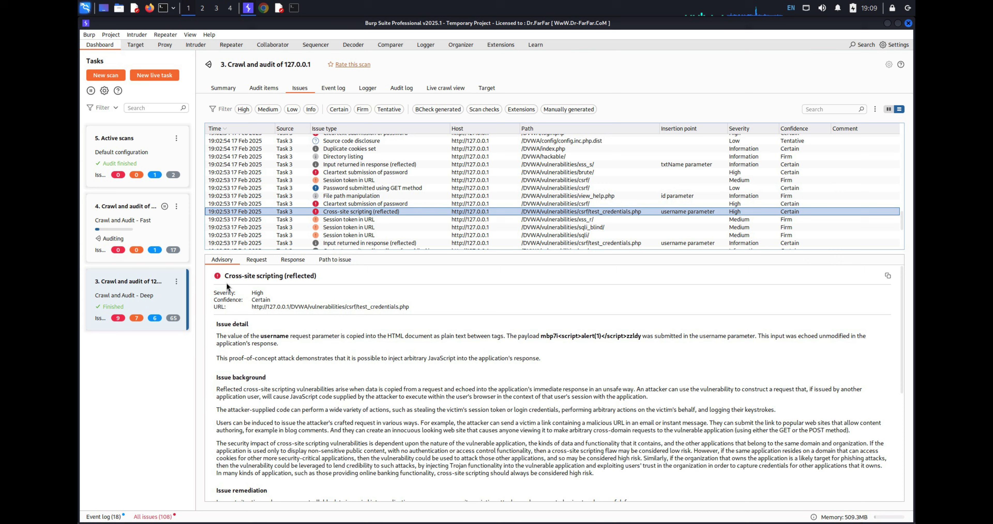
drag(215, 293, 236, 293)
click(224, 295)
drag(215, 293, 236, 293)
click(369, 369)
drag(219, 326, 529, 360)
scroll(427, 393, down, 5)
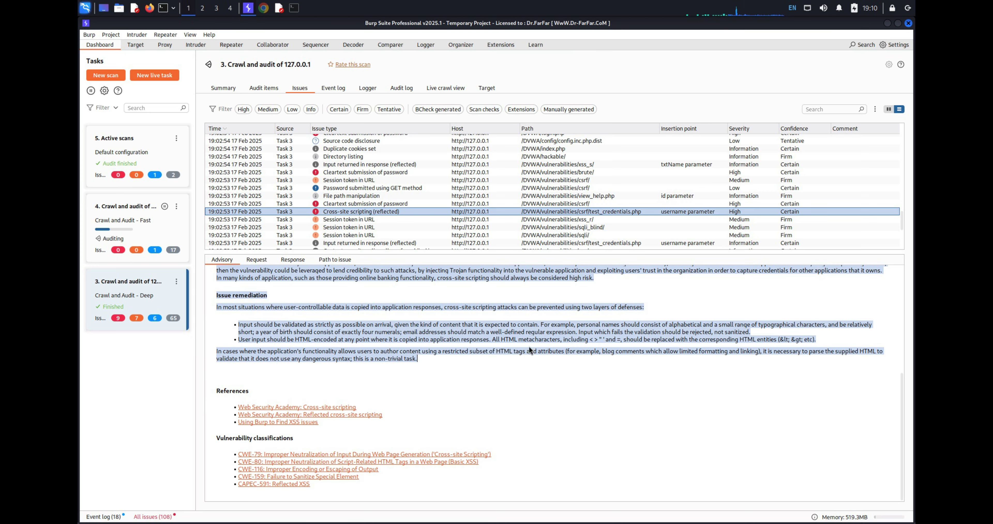
Open the Web Security Academy: Cross-site scripting reference, read its XSS definition, workings and proof of concept sections, and close the page
click(321, 407)
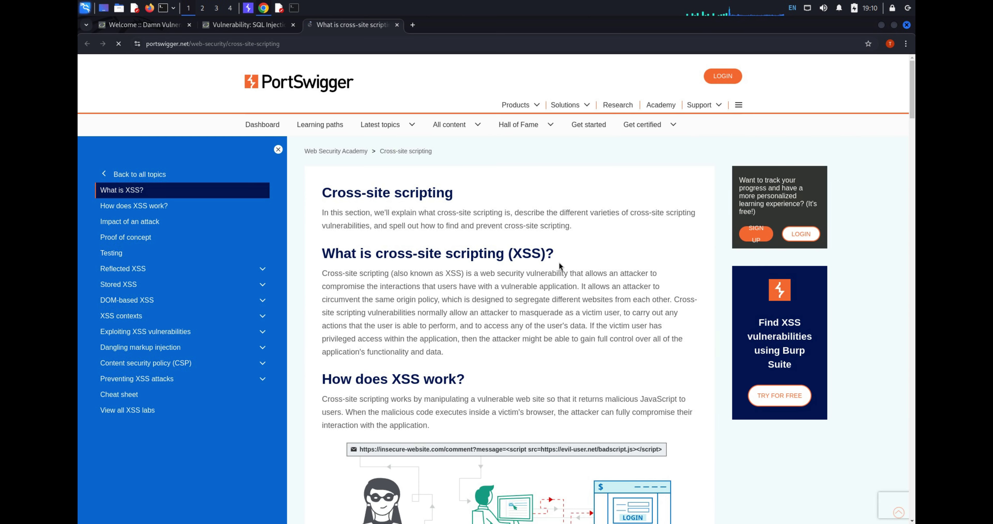
scroll(357, 136, down, 3)
drag(321, 88, 572, 122)
drag(319, 152, 483, 249)
scroll(354, 170, down, 3)
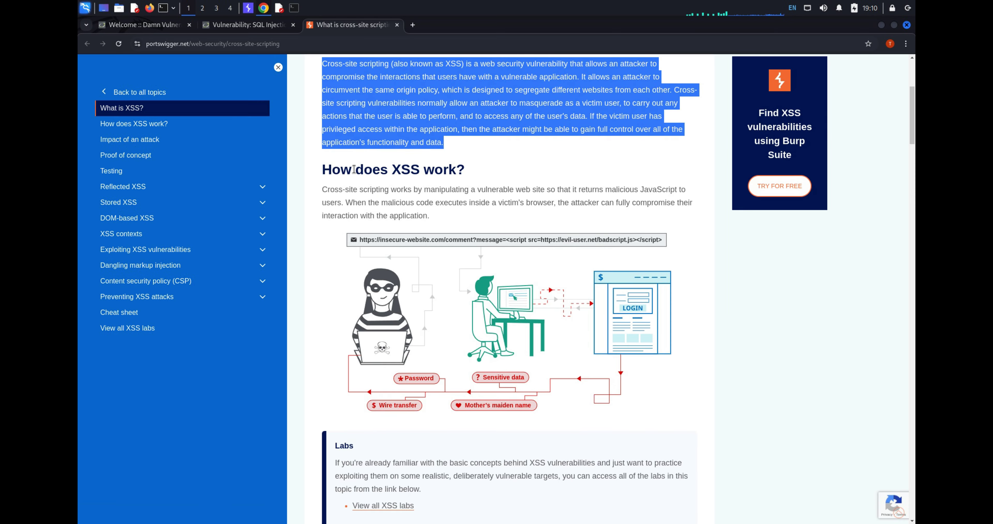
drag(323, 169, 468, 215)
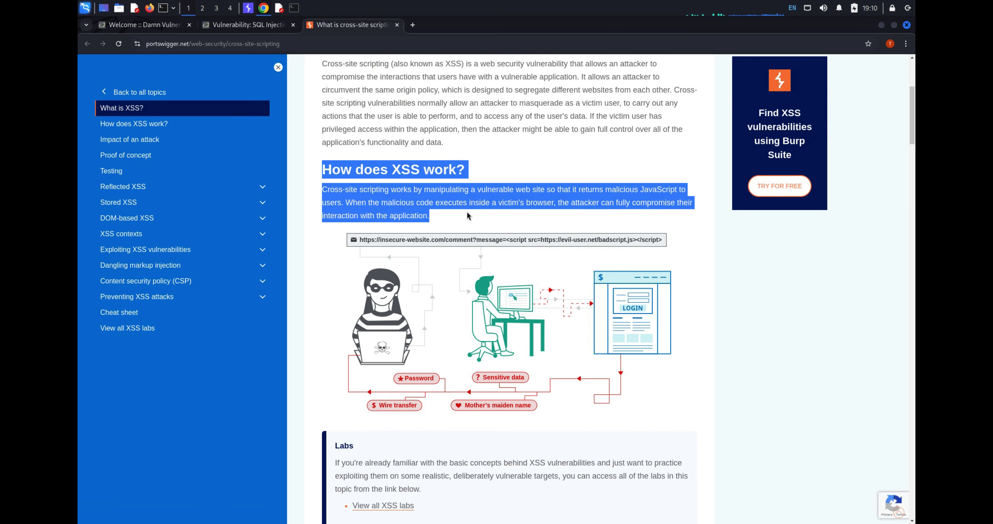
scroll(467, 212, down, 4)
scroll(359, 273, down, 4)
drag(323, 182, 614, 345)
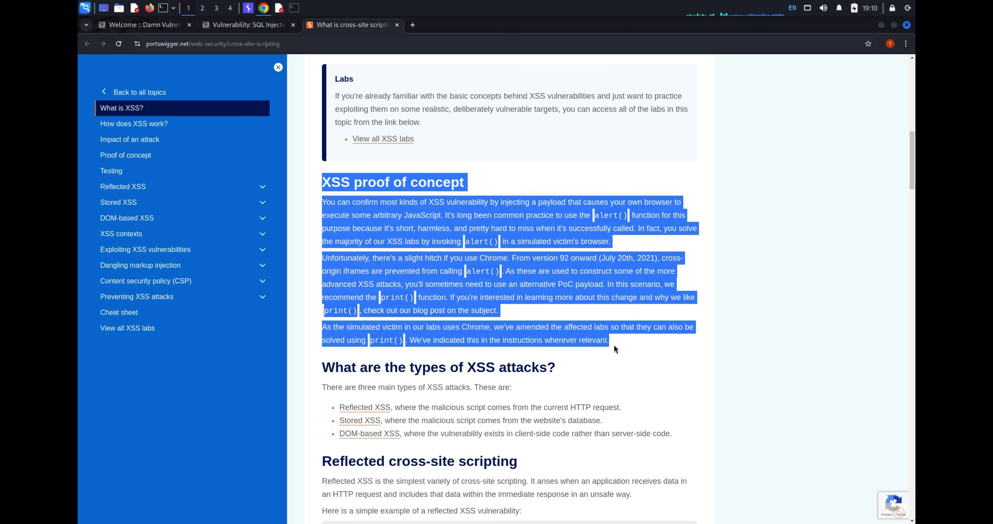
click(636, 349)
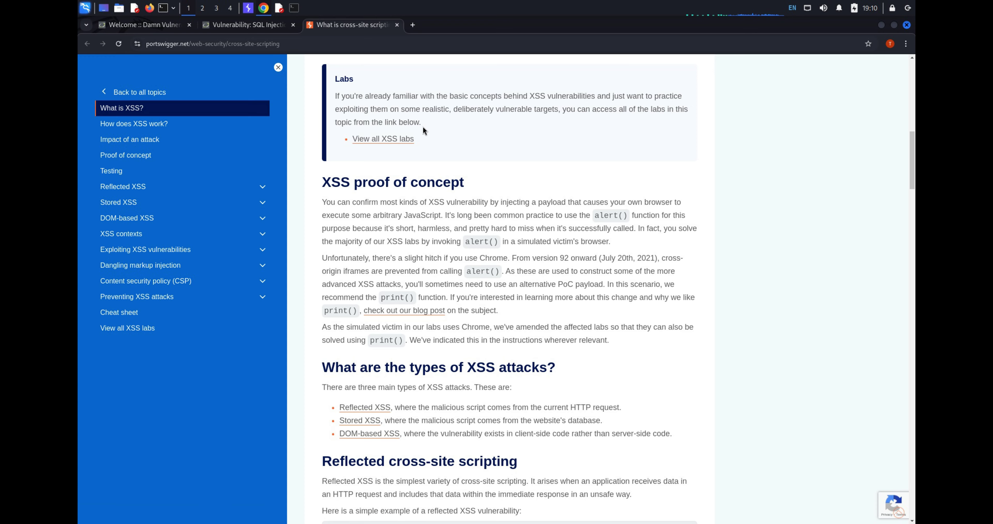
click(397, 25)
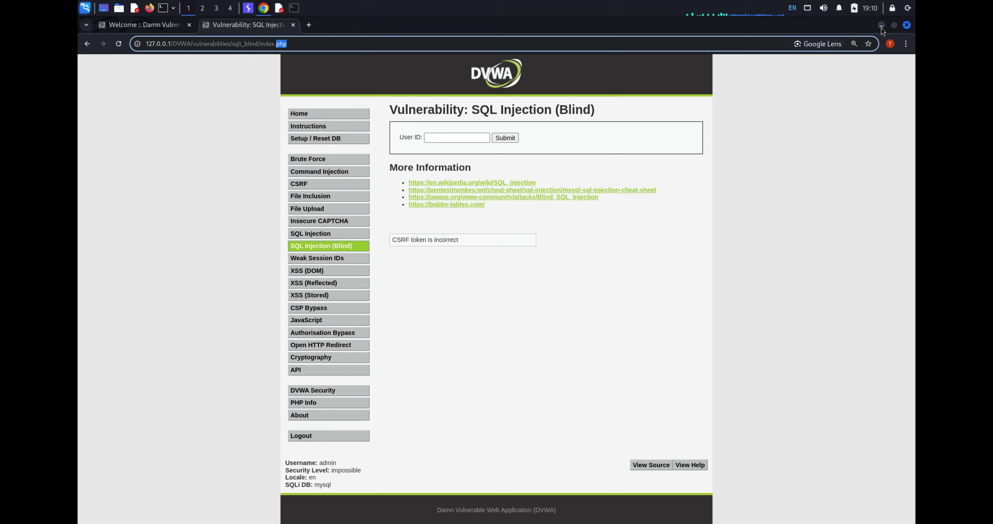
Switch back to Burp Suite, view the 127.0.0.1 task's scan configuration settings, and close them without saving
key(alt+Tab)
scroll(403, 228, down, 4)
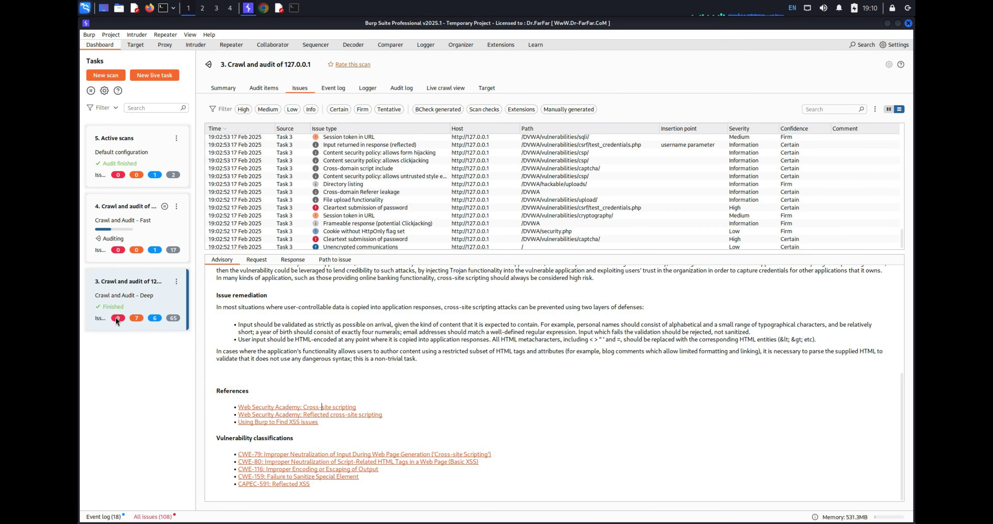
click(176, 281)
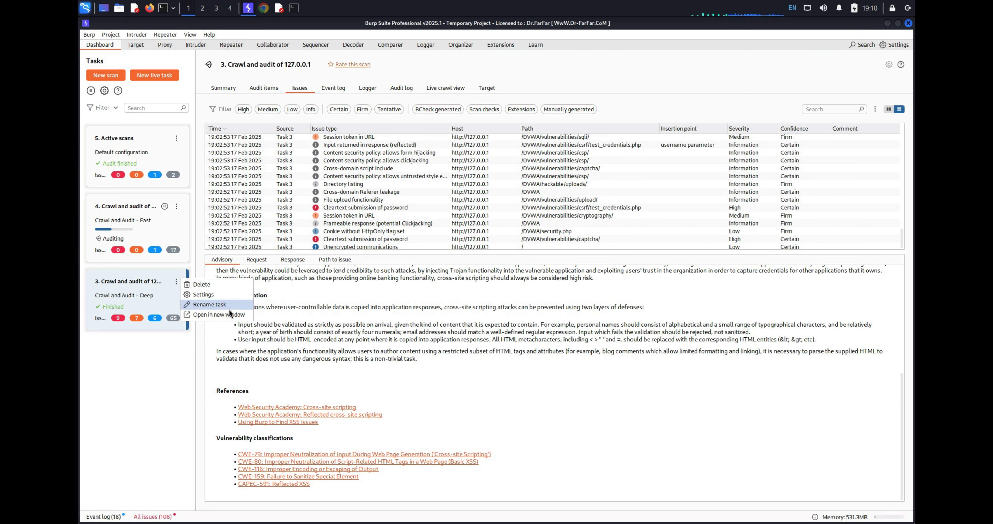
click(222, 295)
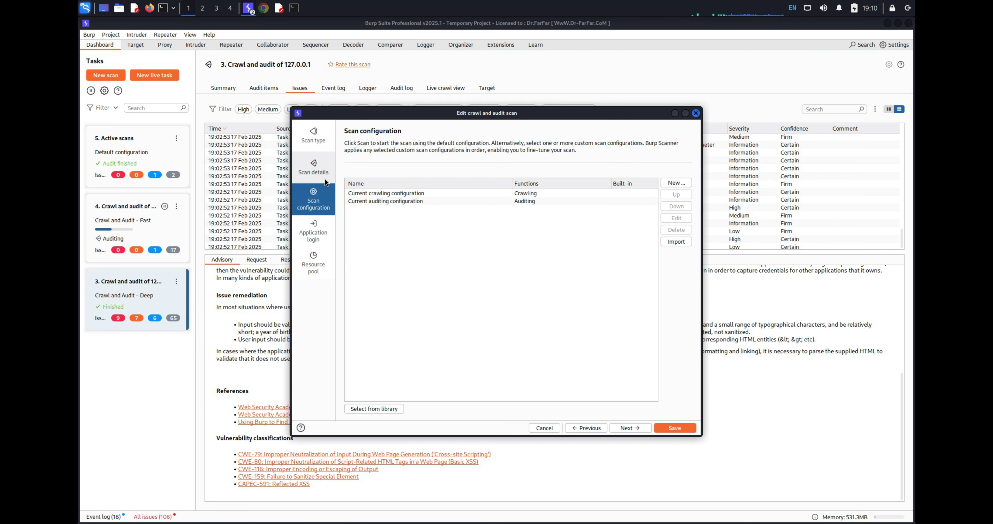
click(696, 113)
View the 127.0.0.1 scan's event log, logged requests and audit log
click(332, 87)
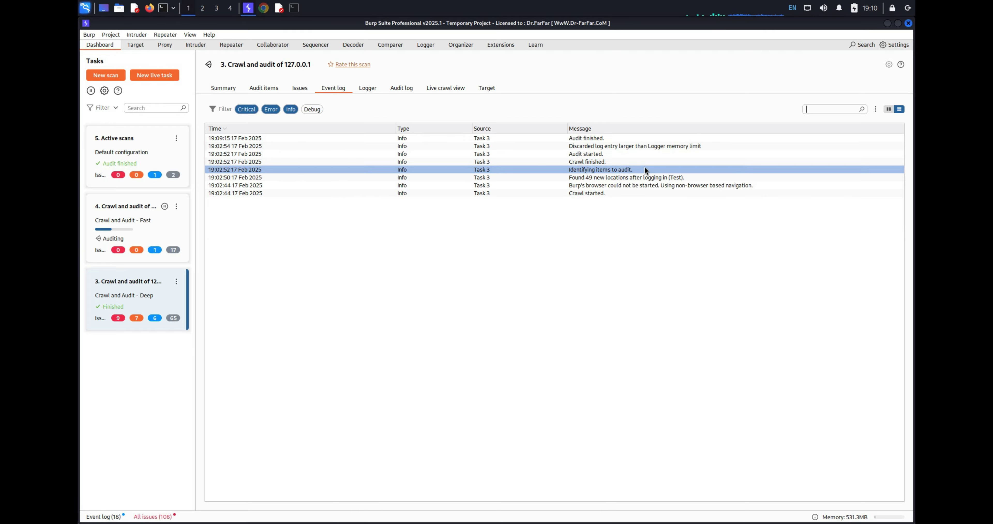
click(367, 88)
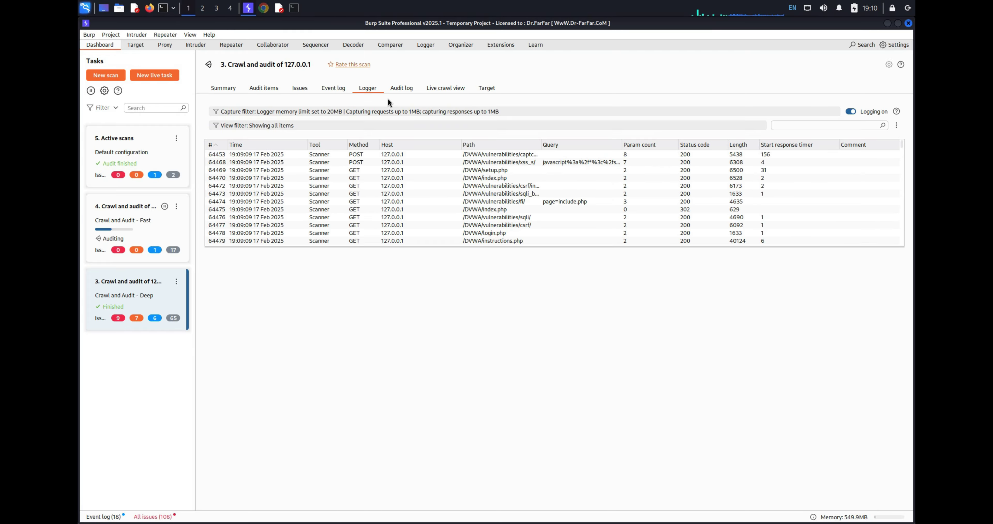
click(400, 88)
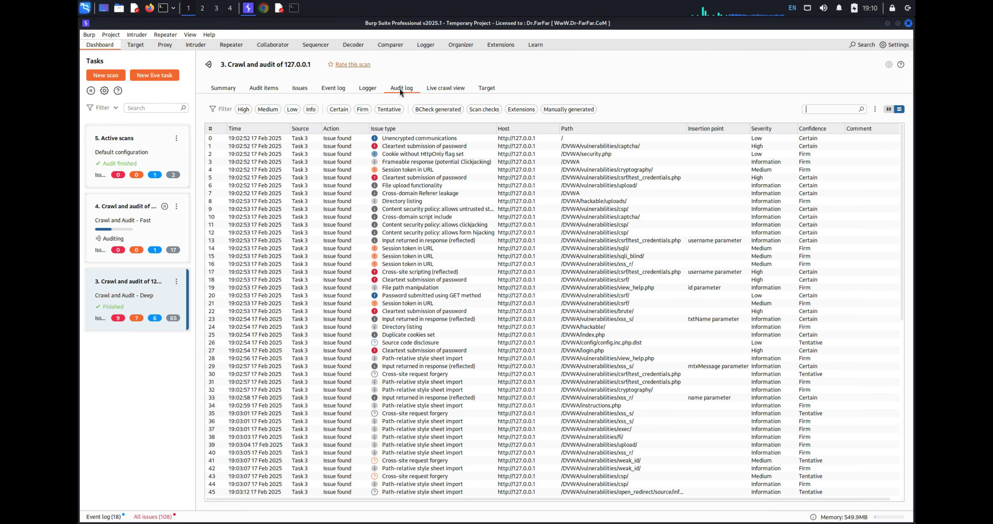
click(446, 138)
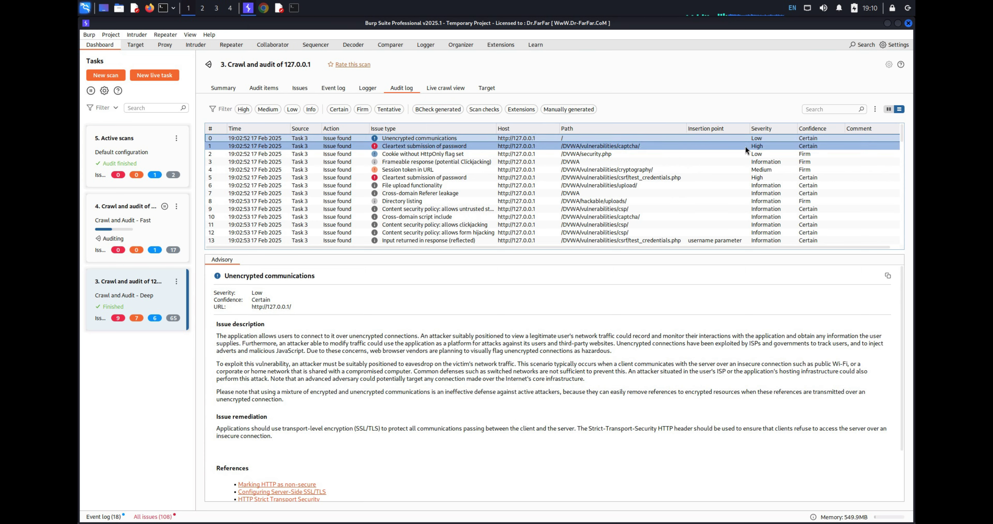
click(763, 146)
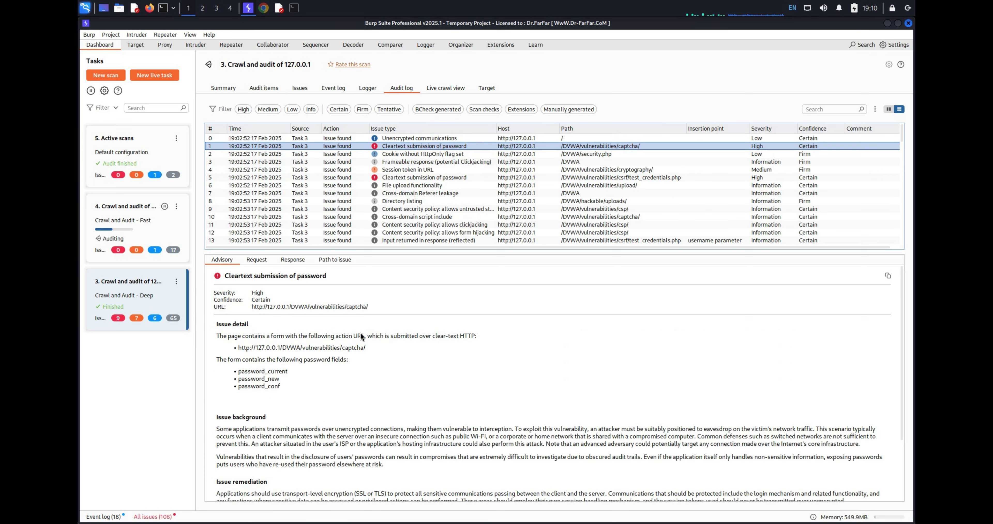
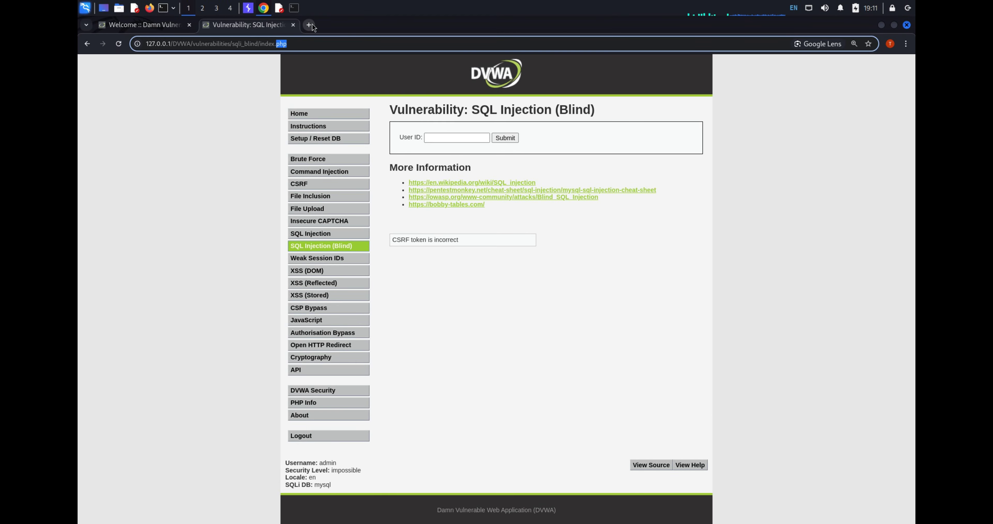
click(312, 25)
text(http://127.0.0.1/DVWA/vulnerabilities/captcha/)
key(Return)
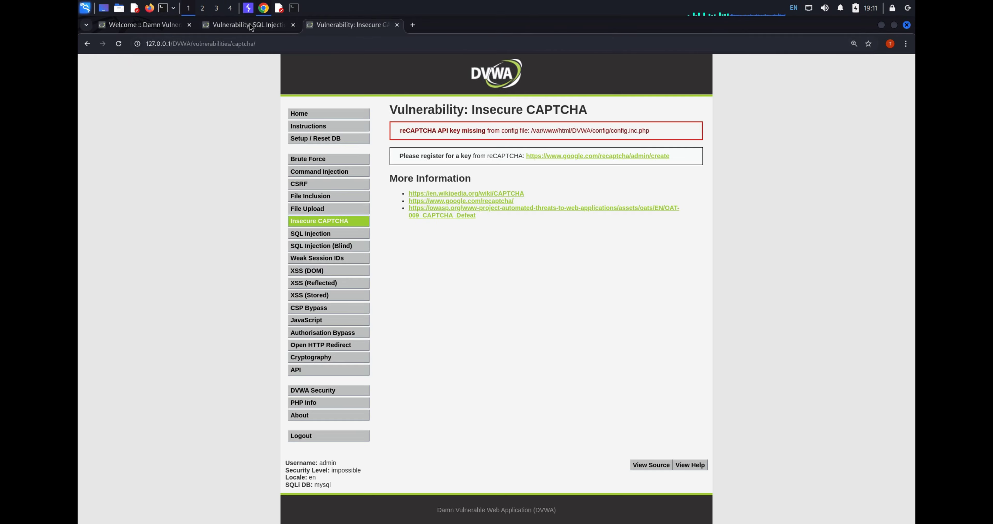
key(super)
text(fir)
key(Return)
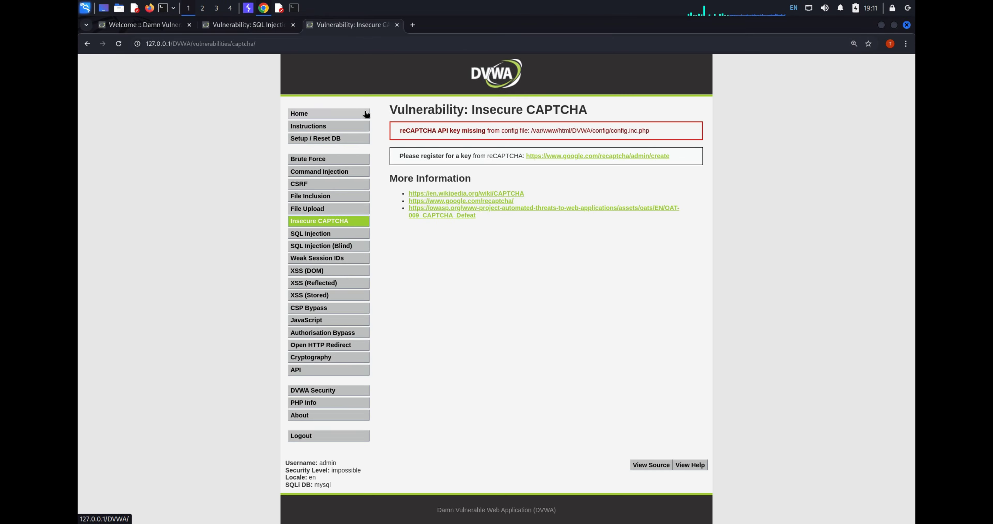
click(362, 46)
text(http://127.0.0.1/DVWA/vulnerabilities/captcha/)
key(Return)
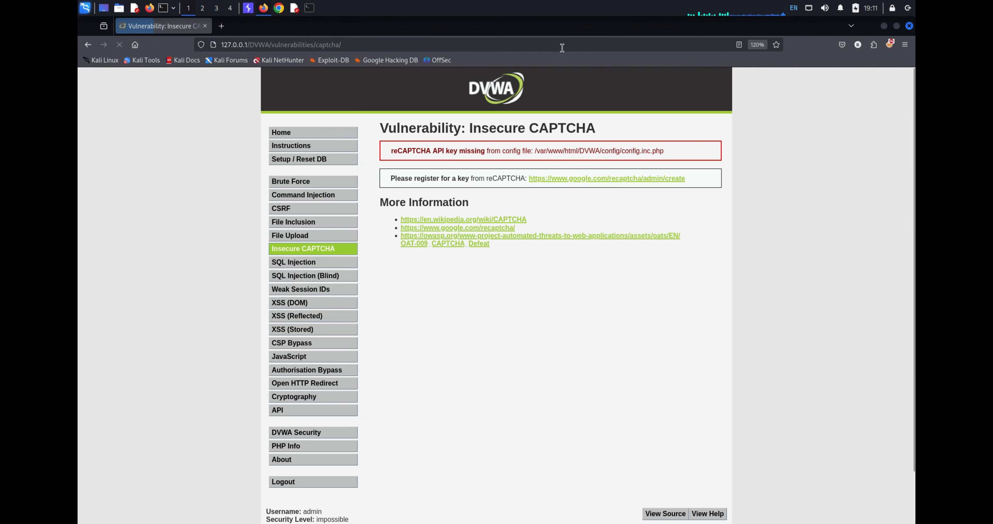
click(909, 26)
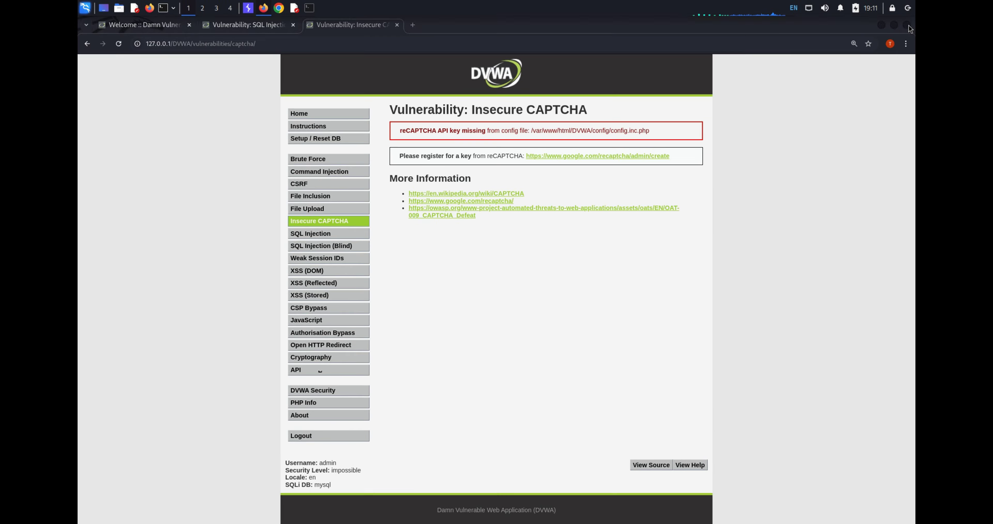
Return to Burp Suite, filter the 127.0.0.1 audit log to High severity, and view the scan's issues list
click(249, 8)
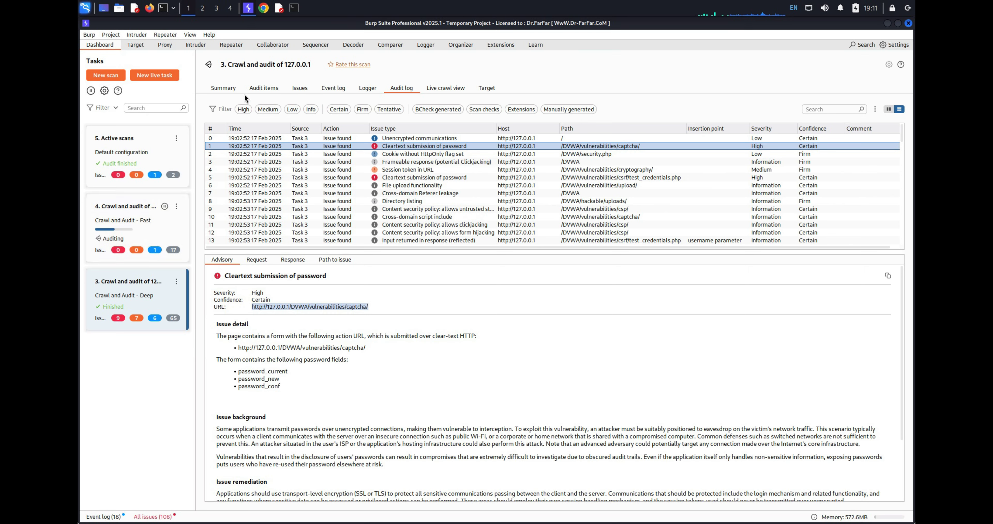
click(244, 109)
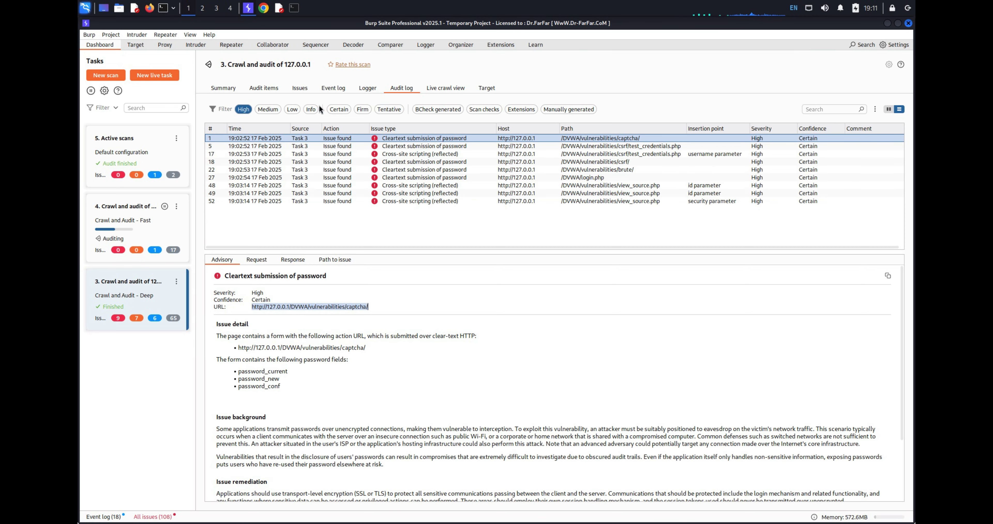
click(266, 88)
click(295, 87)
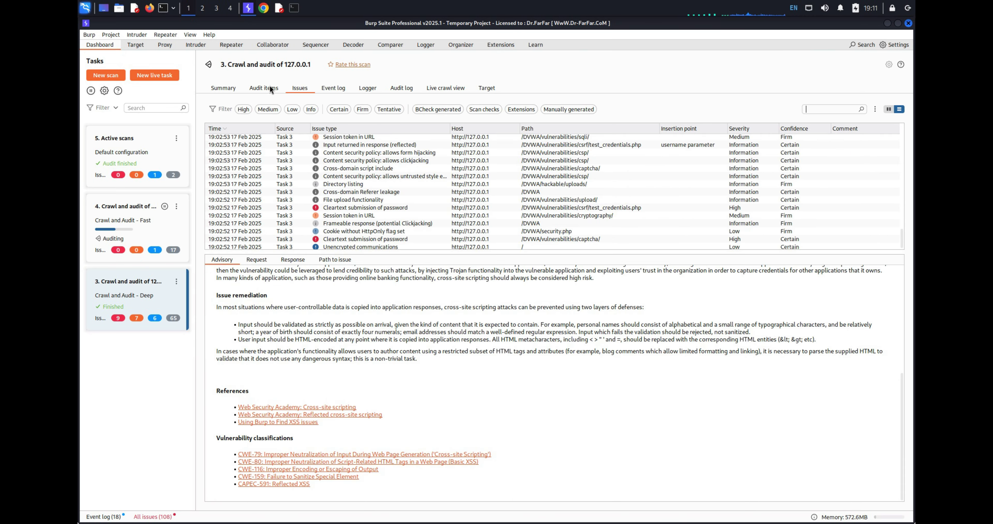
Open the /DVWA/vulnerabilities/csrf/test_credentials.php audit item, select the path in its base request, and close the item
click(269, 87)
scroll(636, 201, up, 2)
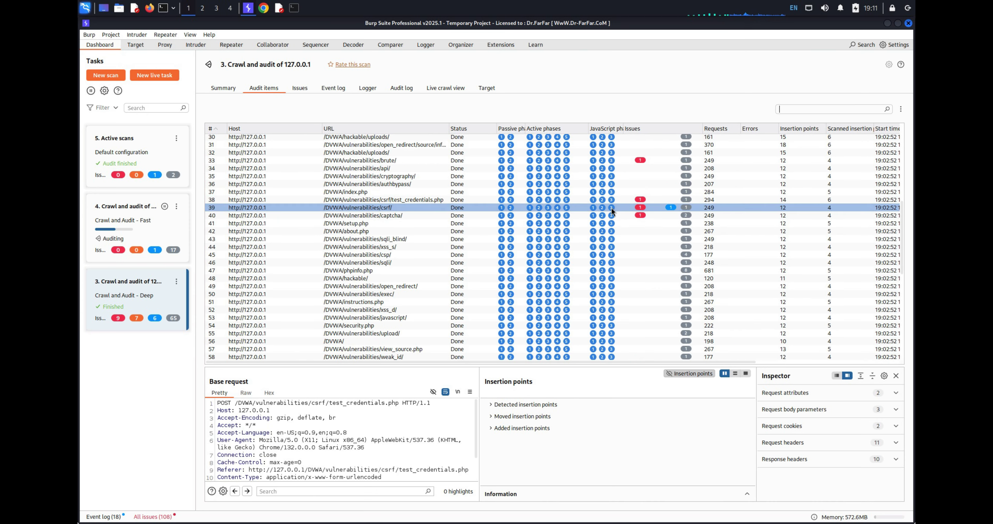
double_click(583, 201)
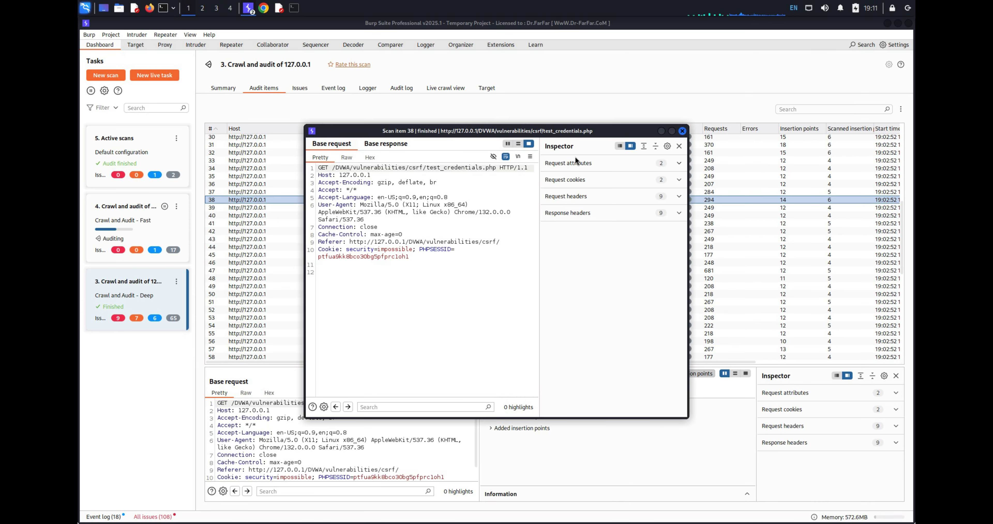
drag(496, 168, 332, 168)
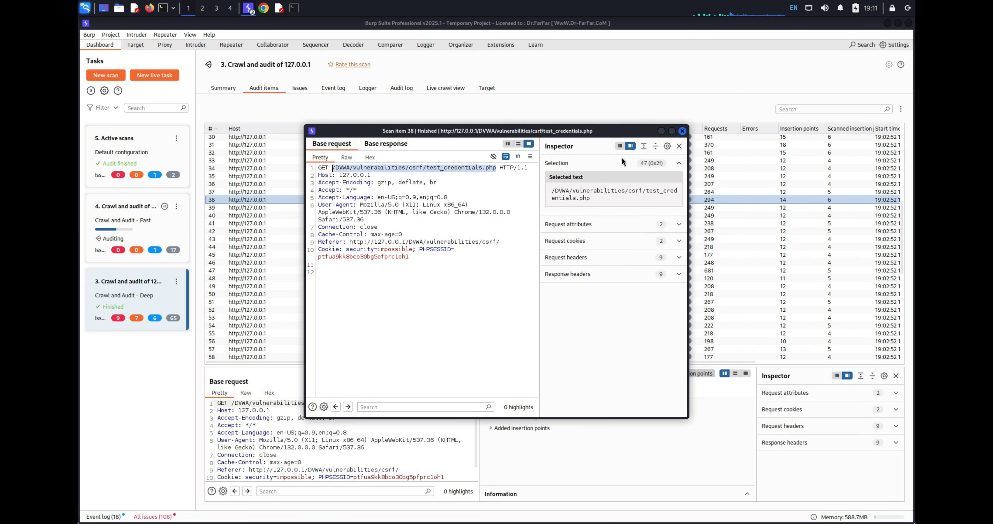
click(682, 131)
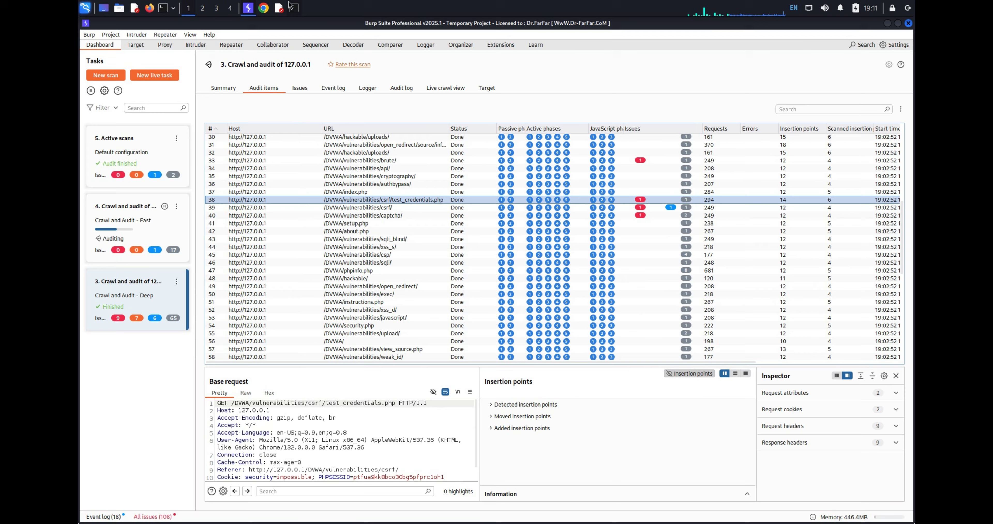
Switch to Chrome and try to load 127.0.0.1/DVWA/v/DVWA/vulnerabilities/csrf/test_credentials.php in the Insecure CAPTCHA tab
click(265, 9)
drag(255, 44, 197, 42)
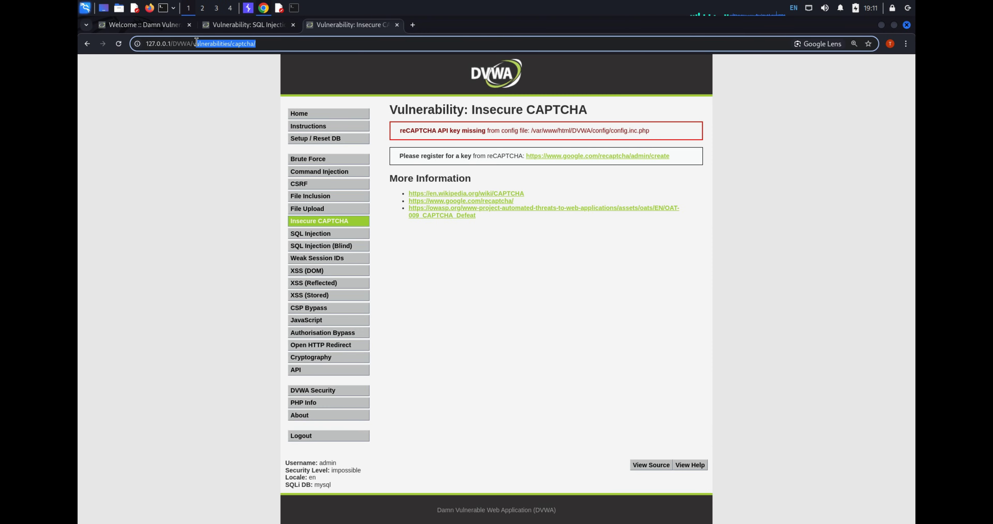
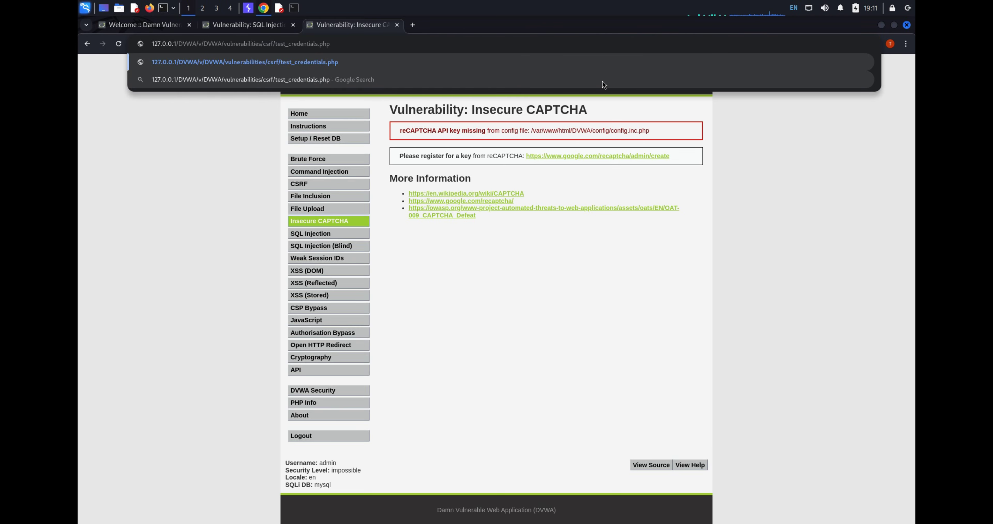
key(Return)
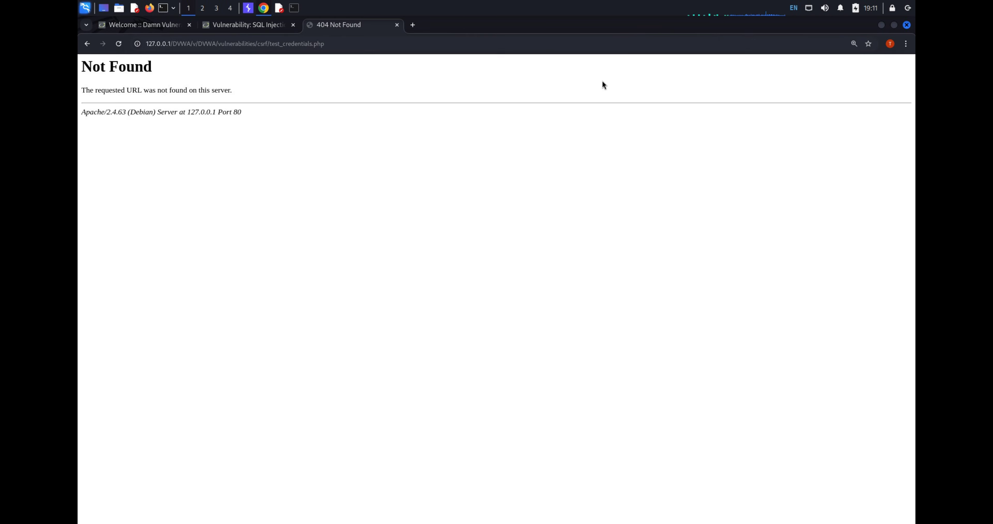
key(ctrl+plus)
key(ctrl+plus)
key(ctrl+plus)
key(ctrl+plus)
key(ctrl+plus)
key(ctrl+plus)
key(ctrl+minus)
key(ctrl+minus)
key(ctrl+minus)
key(ctrl+minus)
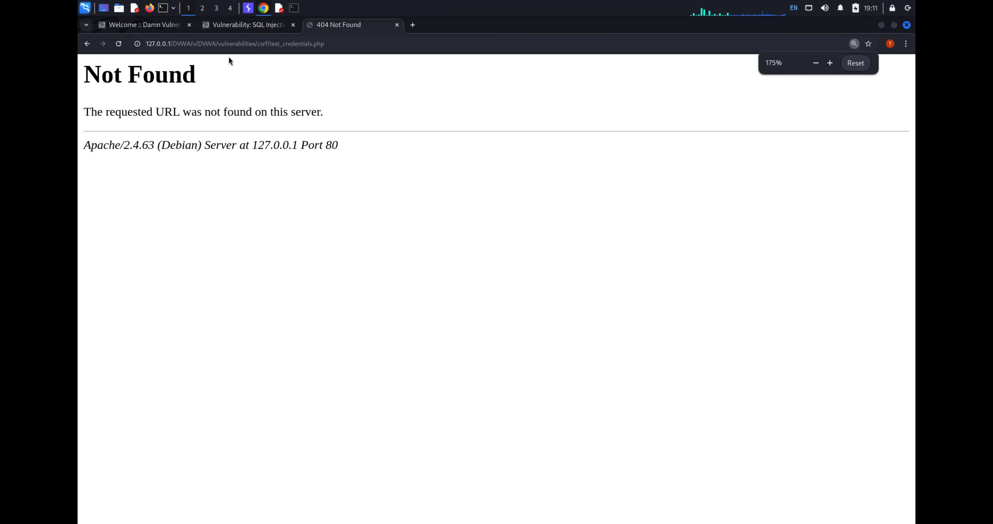
Remove the stray "v" segment from the address, try loading 127.0.0.1/DVWA/DVWA/vulnerabilities/csrf/test_credentials.php, and close that browser tab
click(231, 43)
click(328, 43)
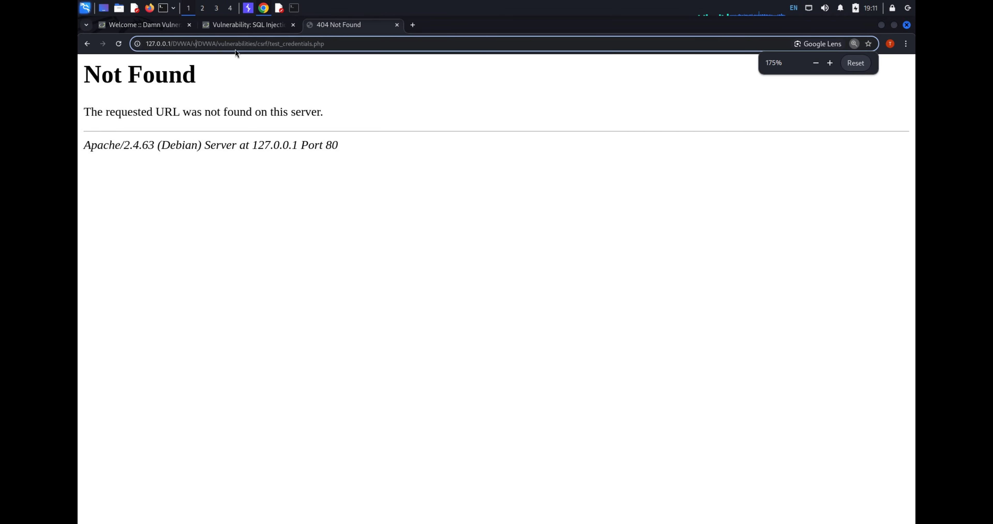
key(BackSpace)
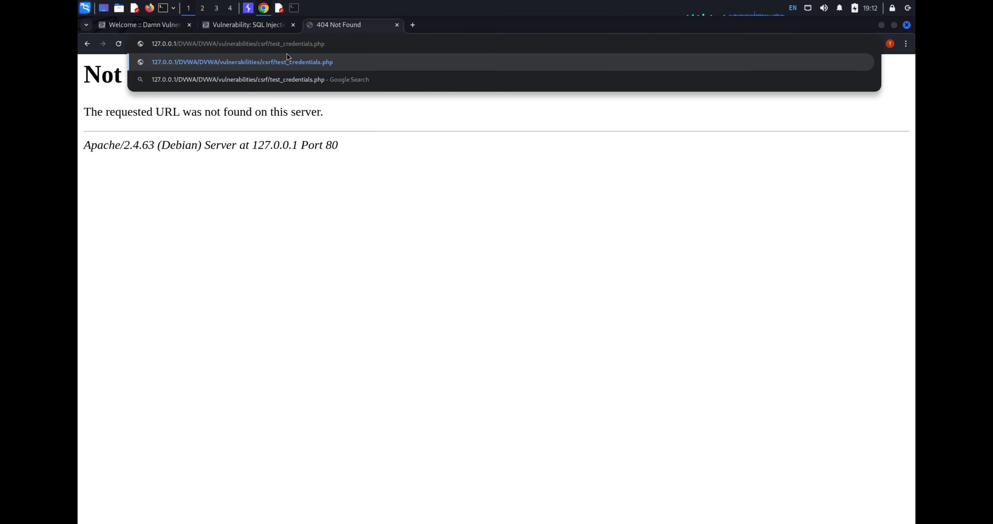
key(Return)
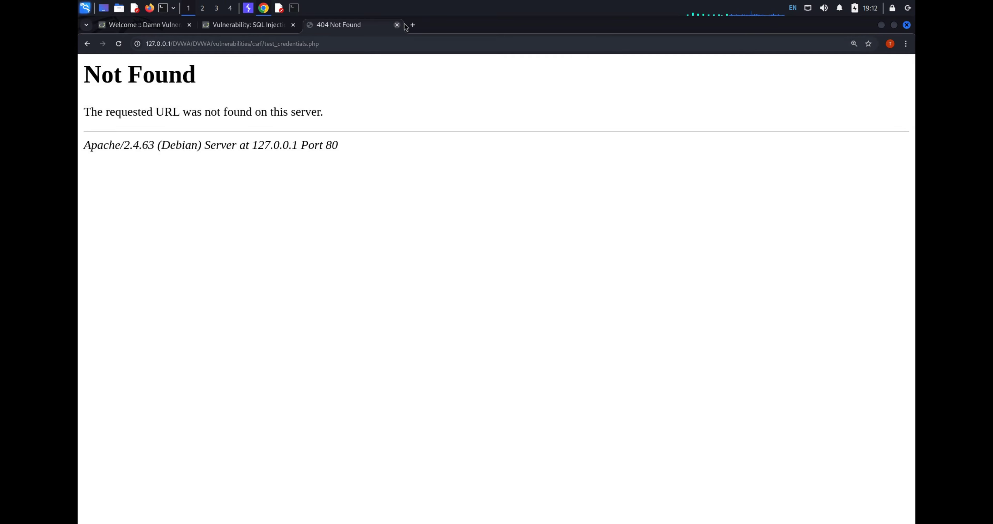
click(397, 26)
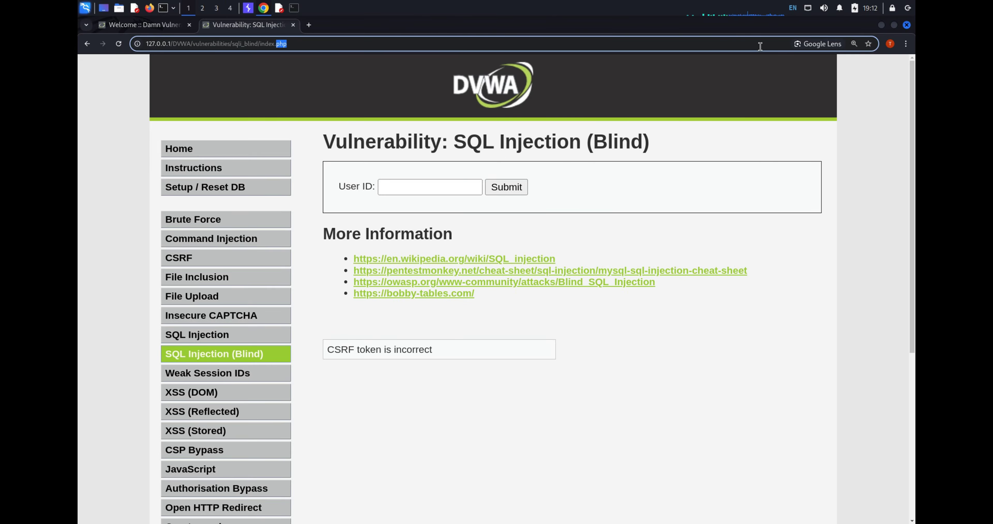
Inspect Burp Suite's /DVWA/vulnerabilities/csrf/ audit item, and load 127.0.0.1/DVWA/index.php/vulnerabilities/csrf in Chrome's DVWA welcome tab
click(882, 25)
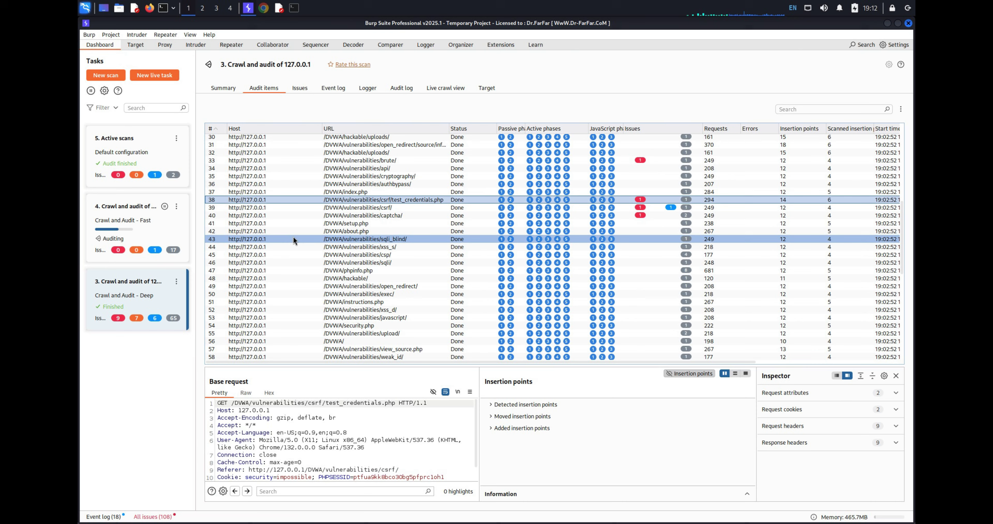
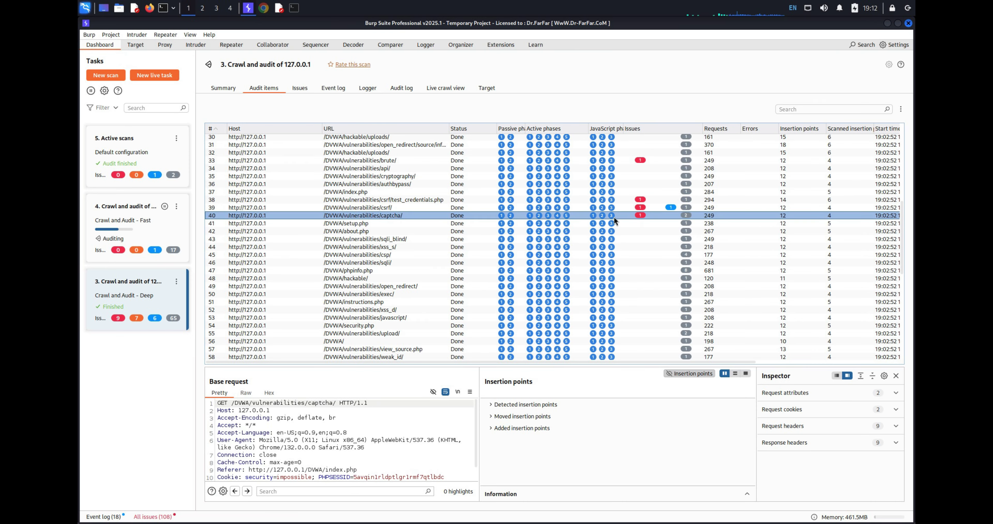
click(614, 209)
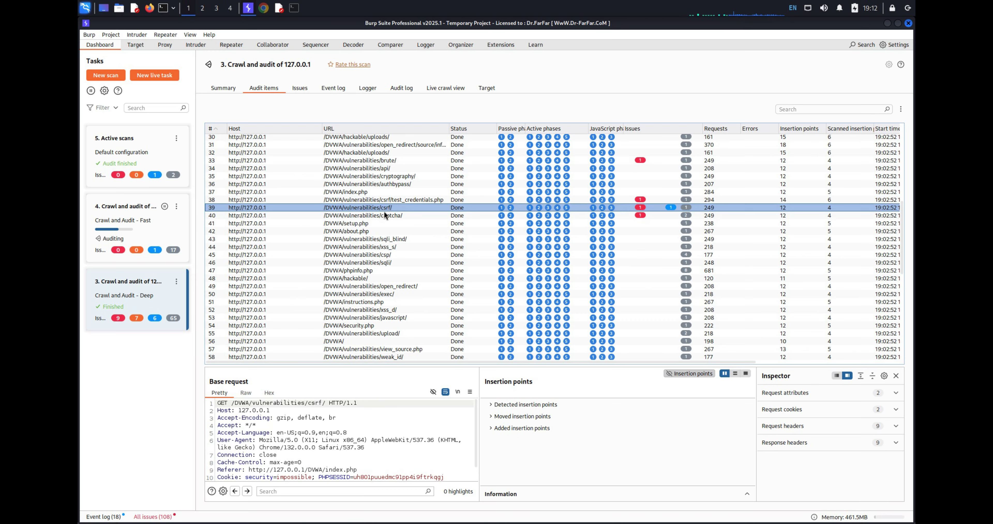
click(264, 8)
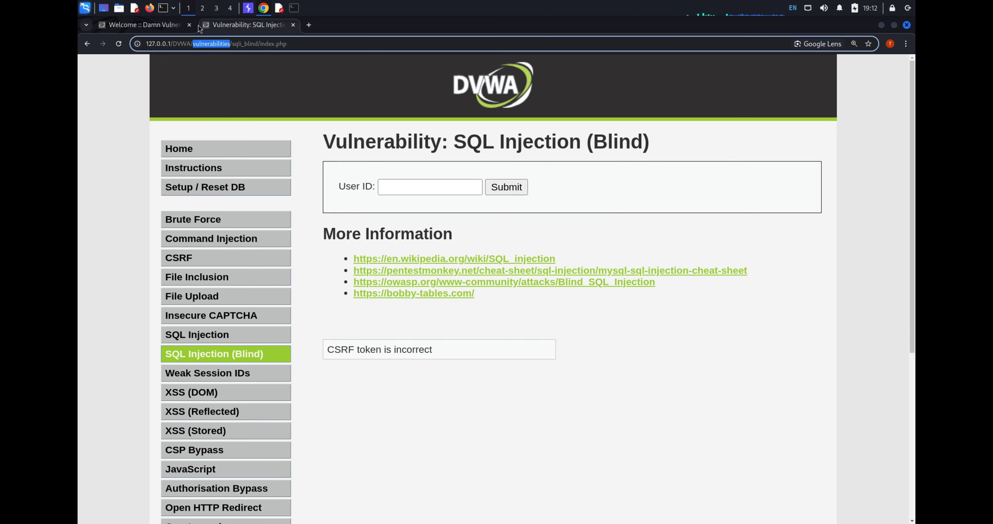
click(196, 25)
text(vulnerabilities)
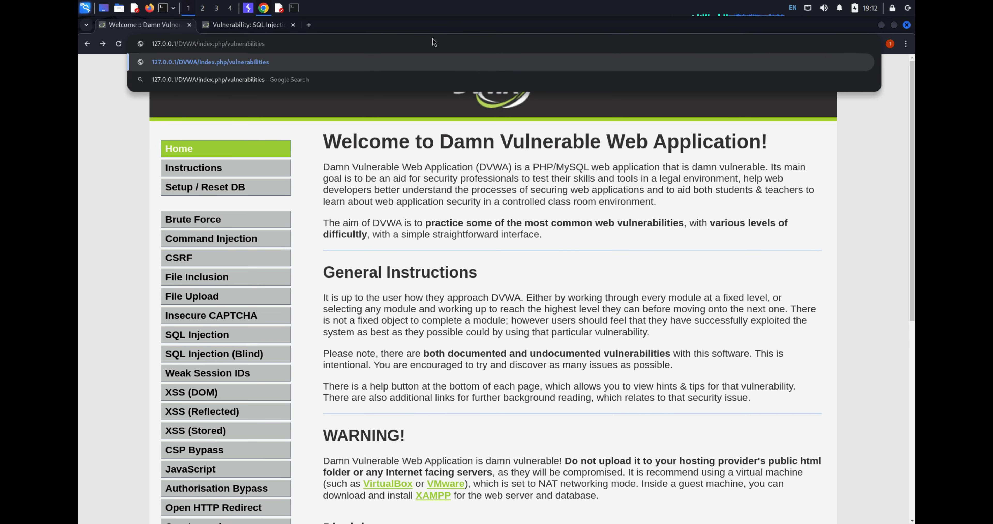
text(/csrf)
key(Return)
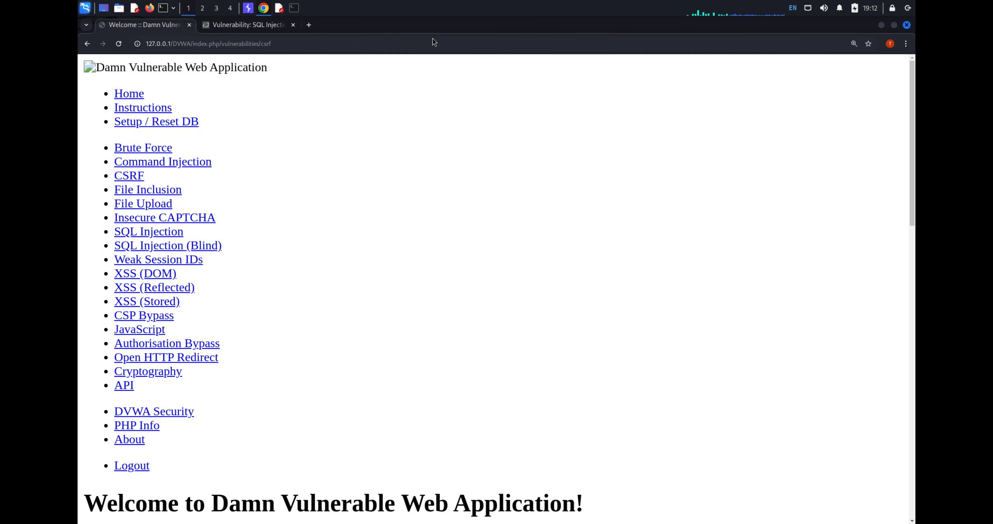
Examine the loaded DVWA page's contents, highlighting the Welcome to Damn Vulnerable Web Application! and WARNING! headings
key(ctrl+minus)
key(ctrl+minus)
key(ctrl+minus)
key(ctrl+minus)
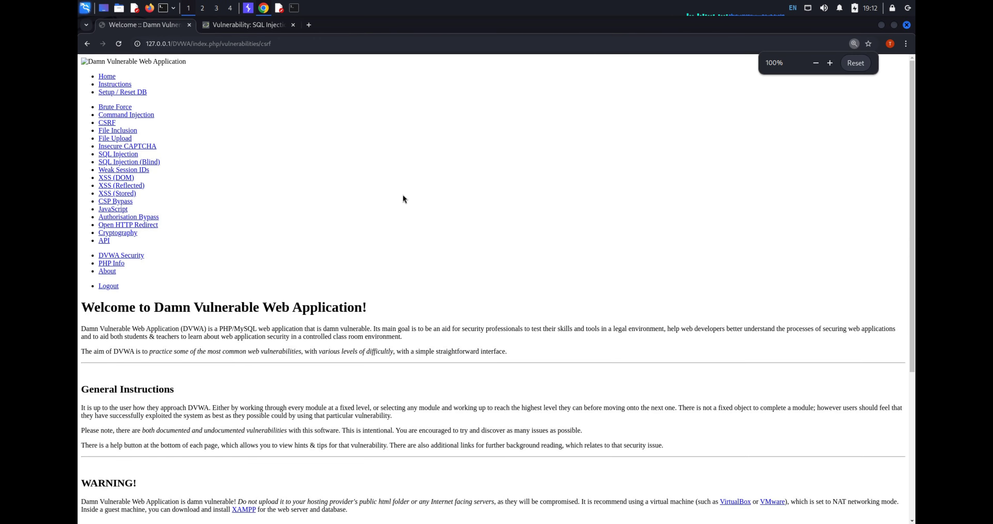
scroll(270, 212, down, 5)
drag(110, 150, 428, 155)
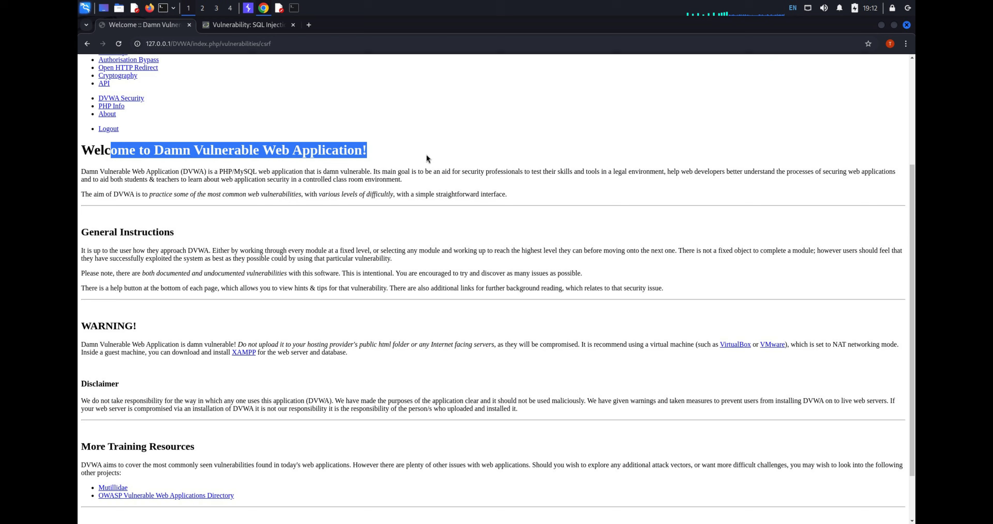
click(81, 149)
triple_click(102, 150)
scroll(508, 161, down, 3)
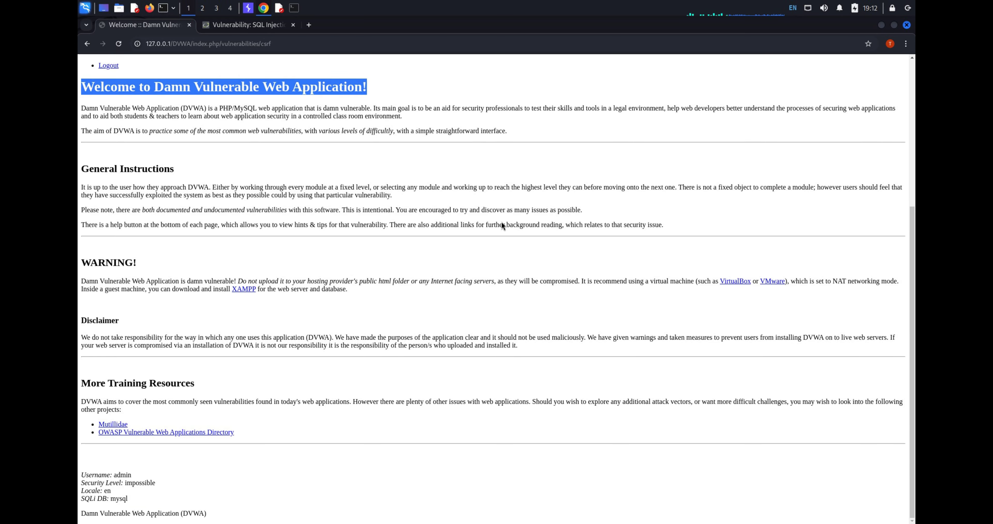
drag(153, 272, 78, 269)
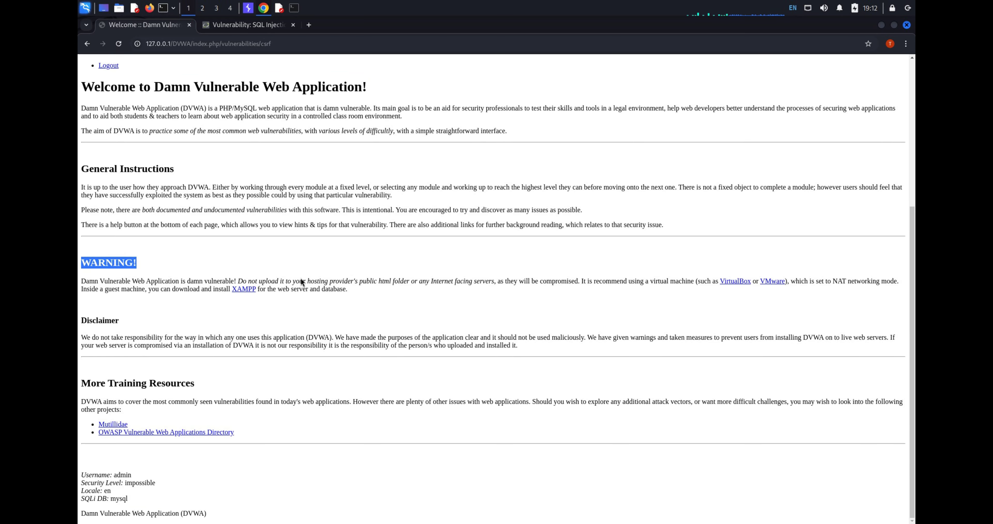